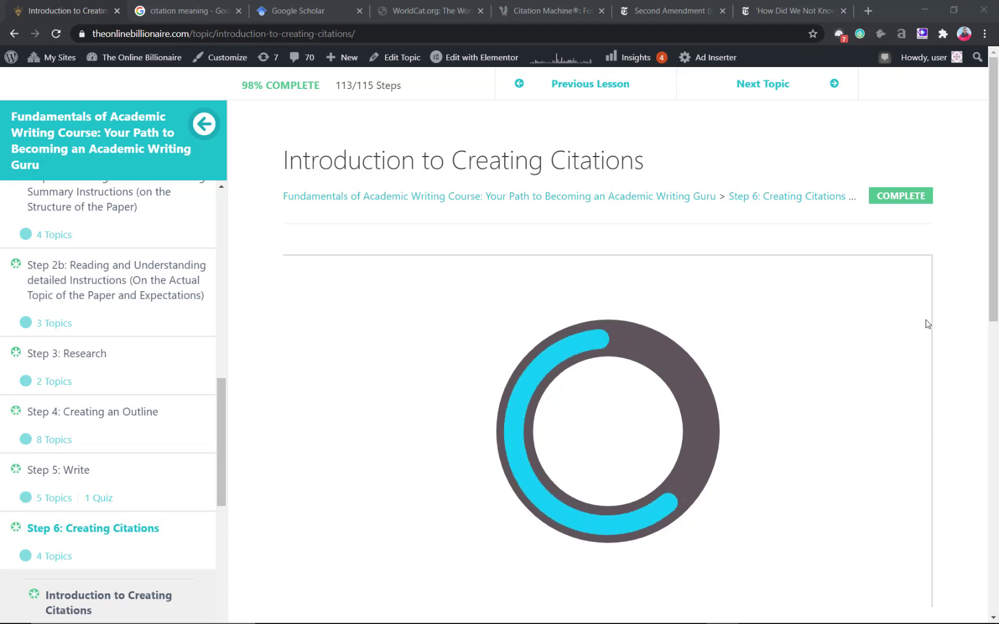
- Review the Google dictionary definition of citation and switch to the VARK Analysis paper in Word
{"action": "left_click", "coordinate": [186, 4]}
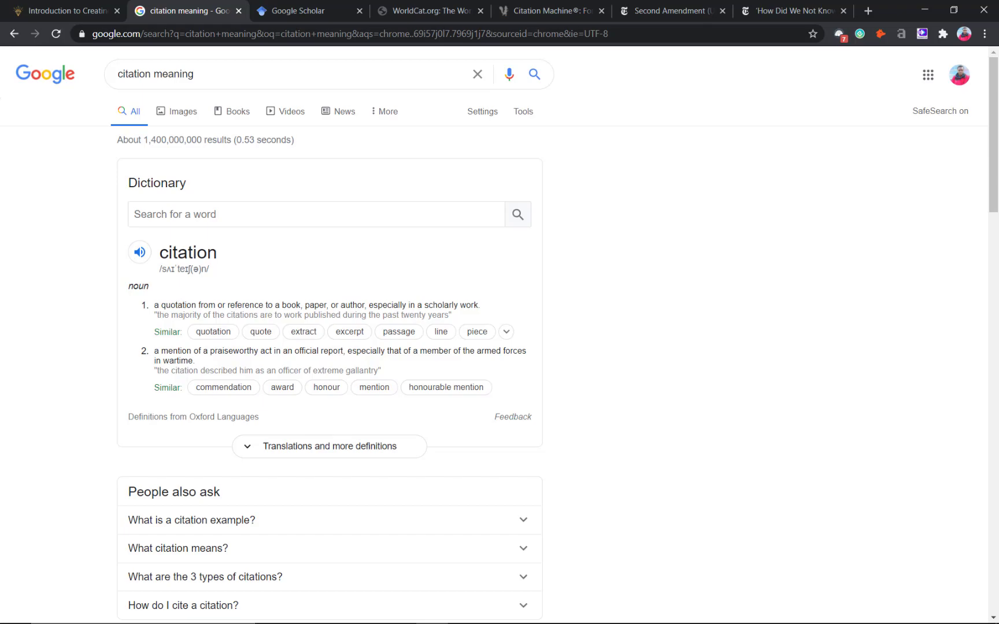
{"action": "mouse_move", "coordinate": [726, 623]}
{"action": "left_click", "coordinate": [471, 606]}
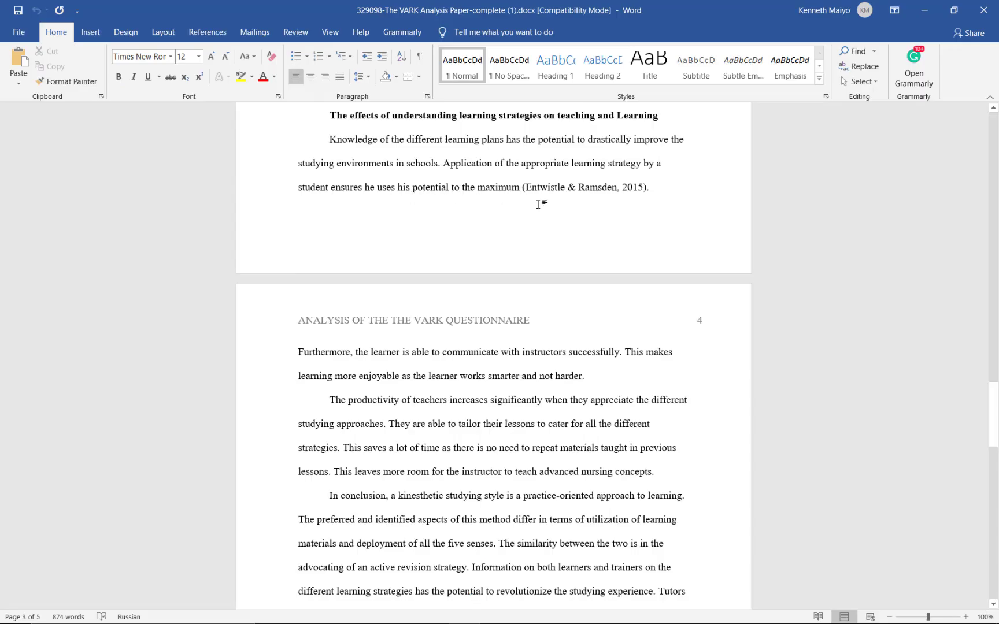
- Highlight the 2015 in-text citation, the sentence it supports and its whole paragraph in the section on the effects of understanding learning strategies
{"action": "left_click_drag", "start_coordinate": [524, 186], "coordinate": [646, 189]}
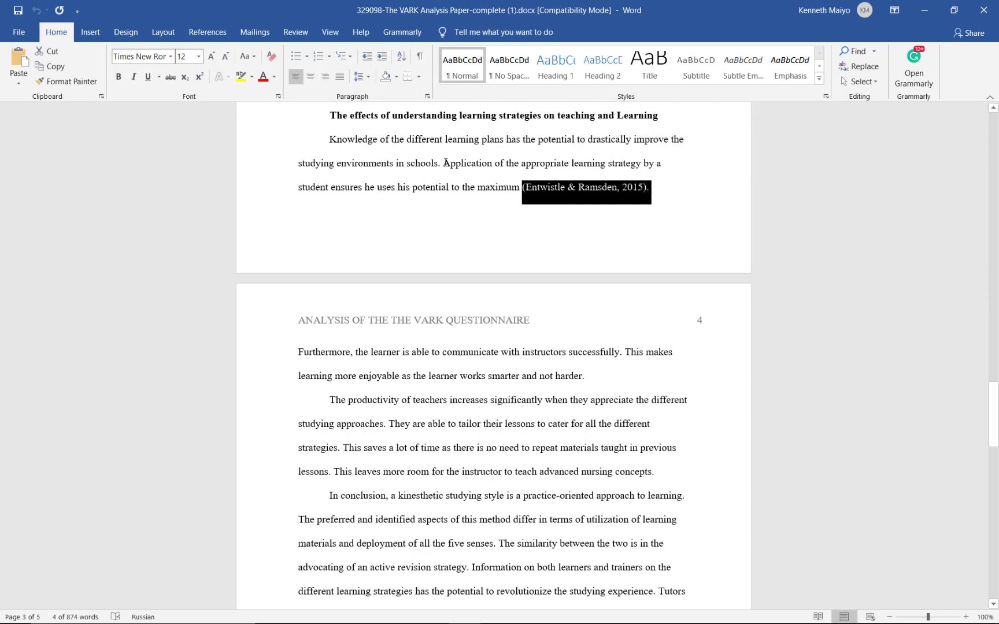
{"action": "left_click_drag", "start_coordinate": [443, 163], "coordinate": [521, 187]}
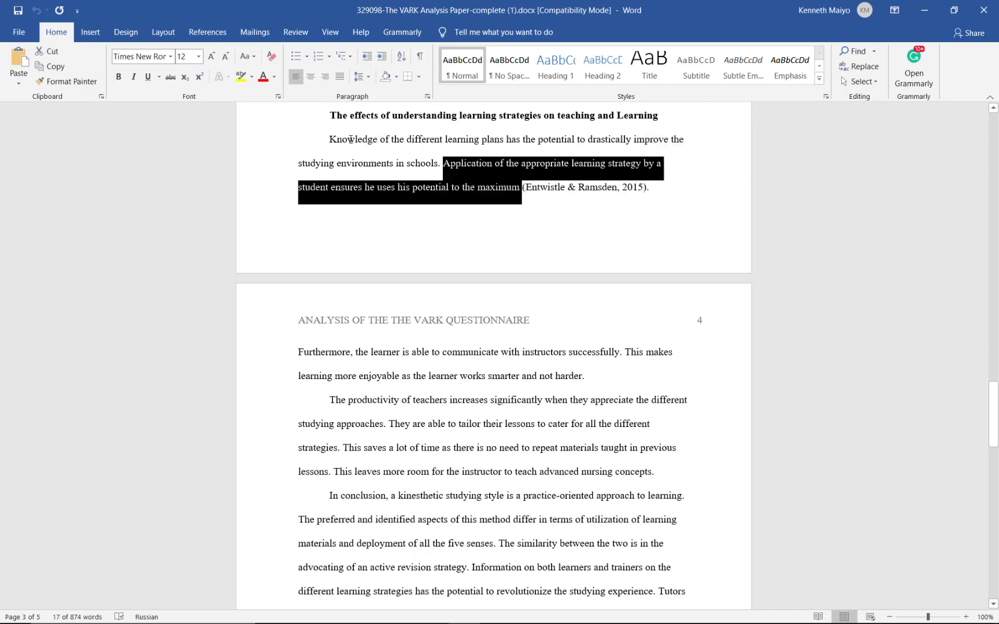
{"action": "left_click_drag", "start_coordinate": [330, 140], "coordinate": [610, 386]}
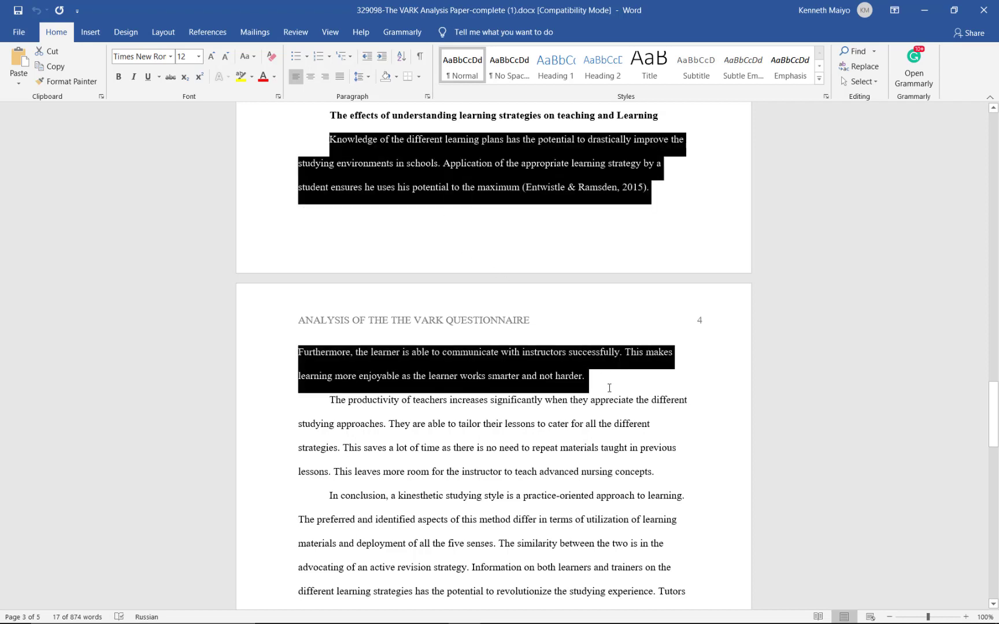
{"action": "left_click", "coordinate": [588, 377]}
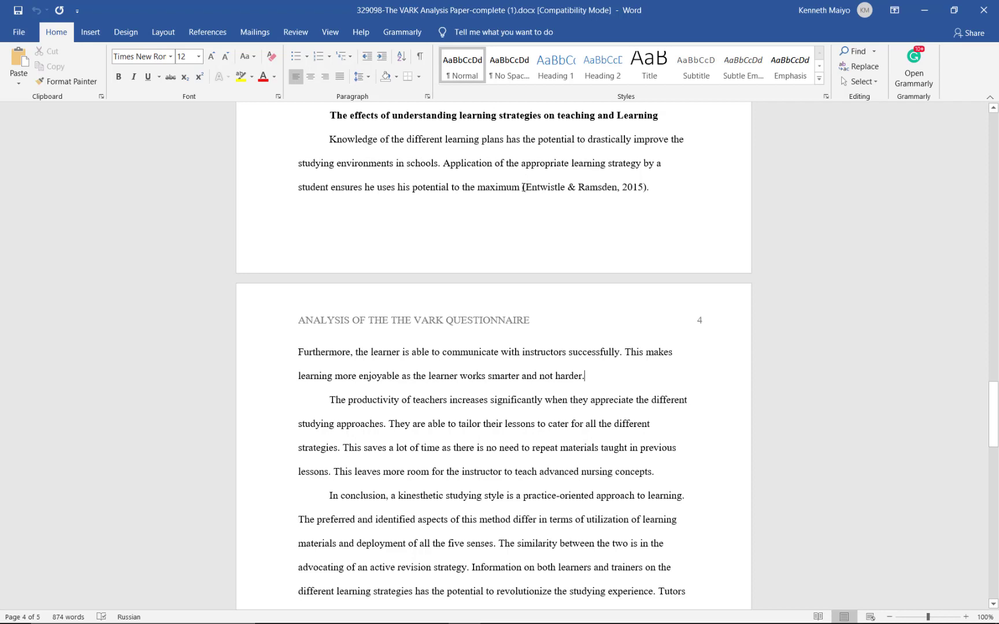
{"action": "left_click_drag", "start_coordinate": [522, 187], "coordinate": [651, 189]}
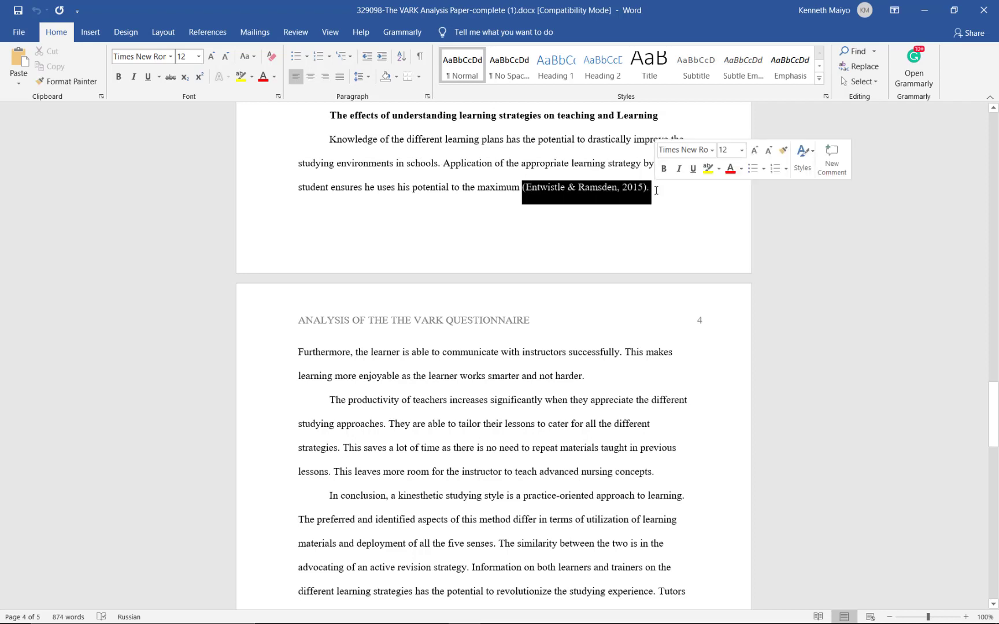
{"action": "left_click", "coordinate": [651, 189]}
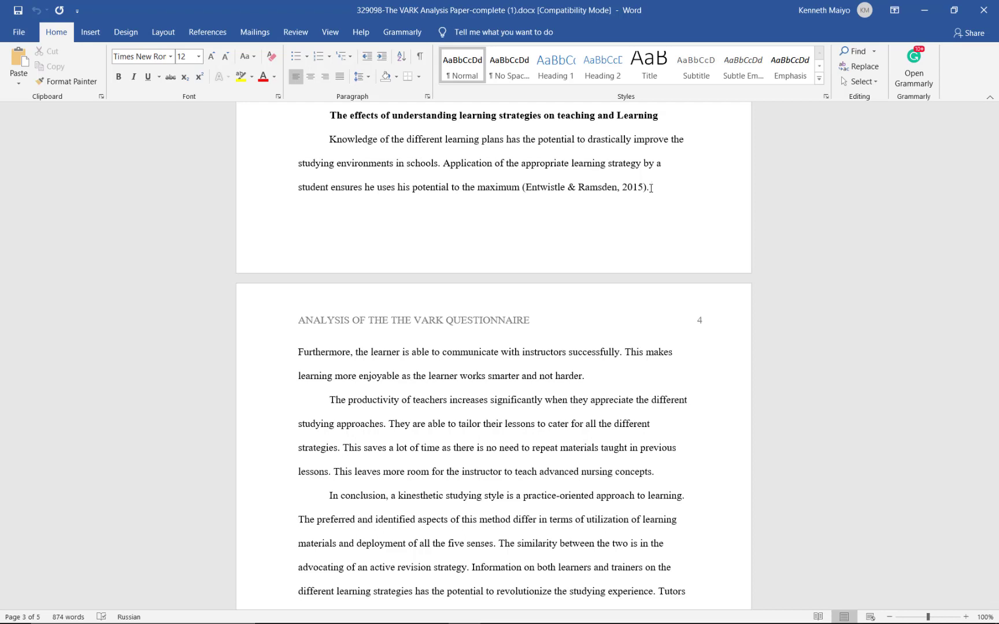
- Return to the Introduction to Creating Citations page in the browser and read its Citation Creation Tools section
{"action": "left_click", "coordinate": [924, 10]}
{"action": "left_click", "coordinate": [38, 7]}
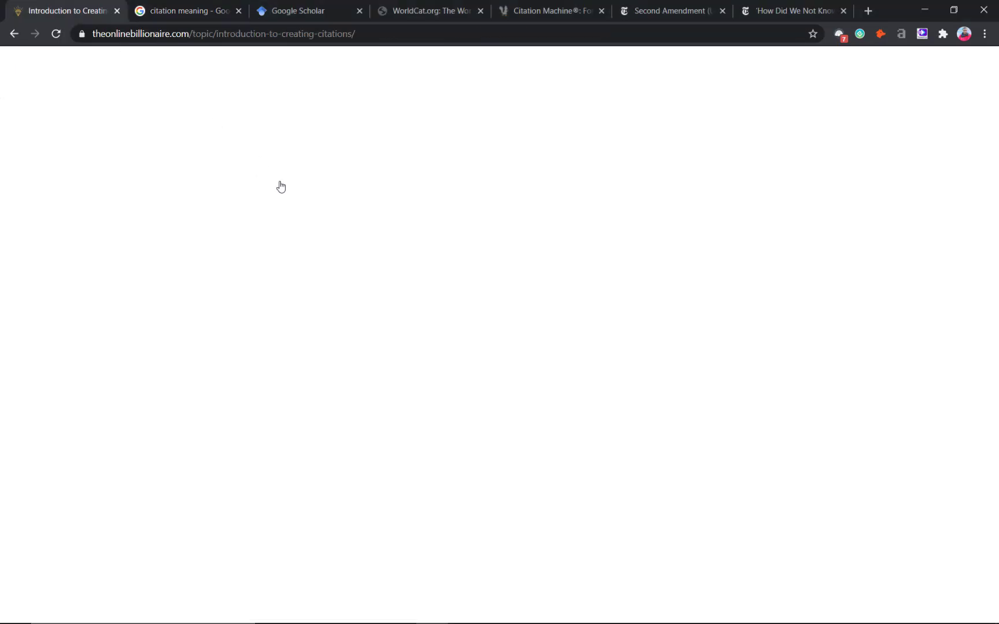
{"action": "scroll", "coordinate": [558, 313], "scroll_direction": "down", "scroll_amount": 4}
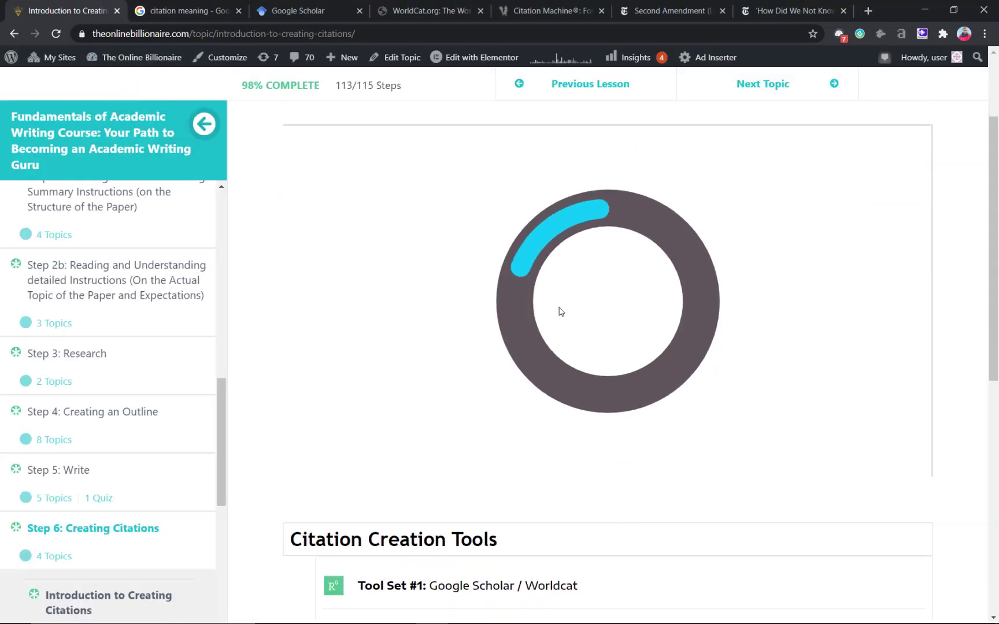
{"action": "scroll", "coordinate": [559, 309], "scroll_direction": "down", "scroll_amount": 3}
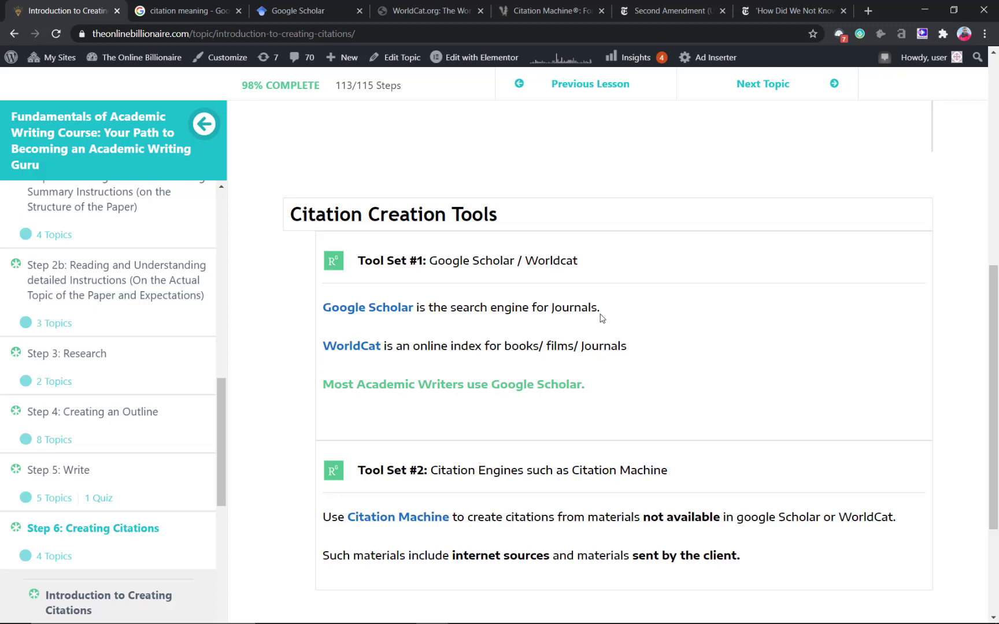
{"action": "scroll", "coordinate": [621, 483], "scroll_direction": "down", "scroll_amount": 1}
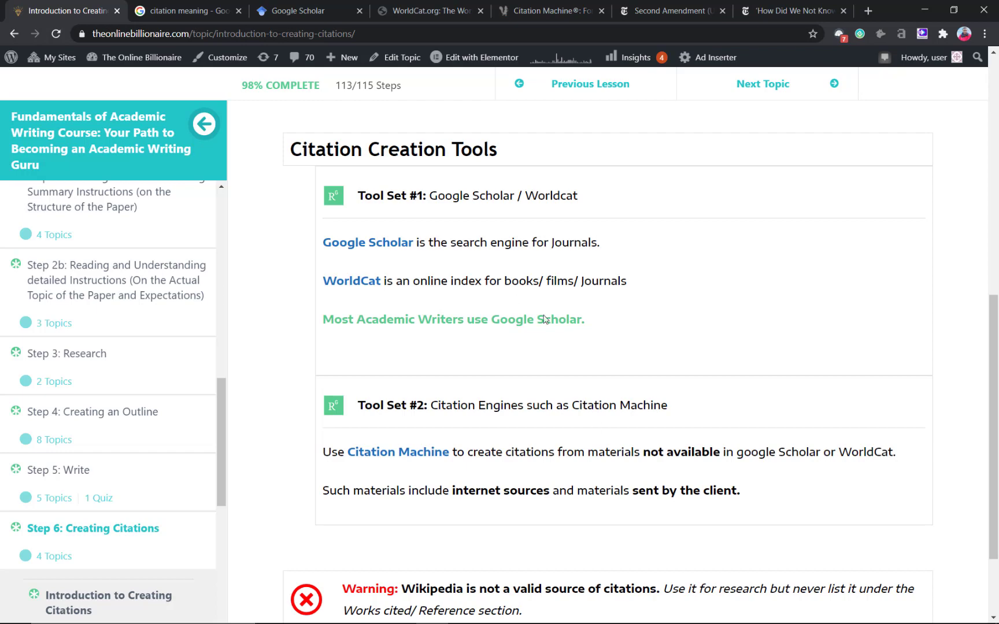
- View the Google Scholar page, open 658037-Why the 2nd amendment should not be removed-Complete.docx in Word and look through its pages
{"action": "left_click", "coordinate": [301, 11]}
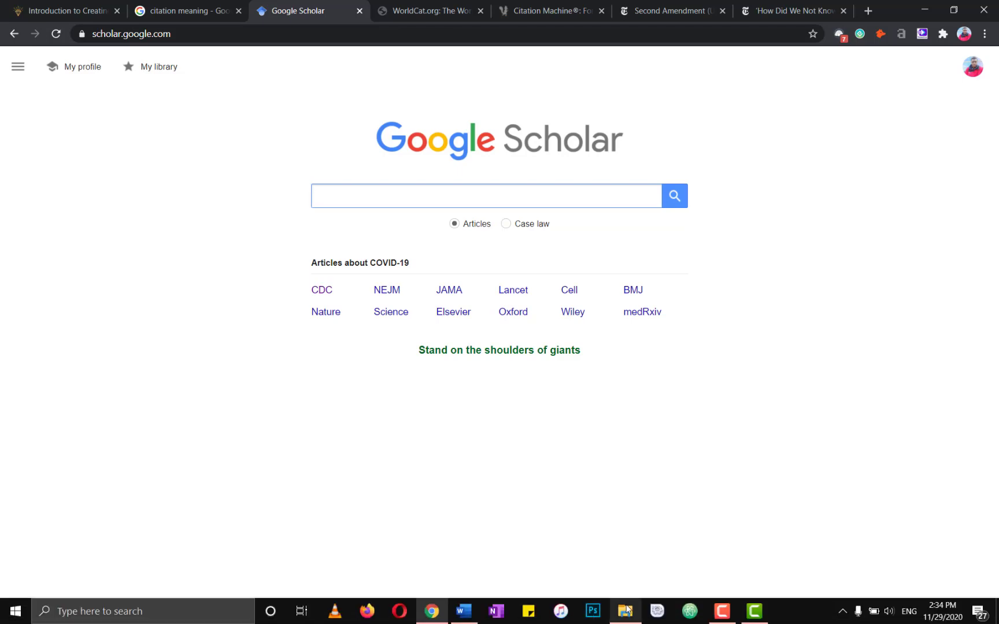
{"action": "left_click", "coordinate": [626, 610]}
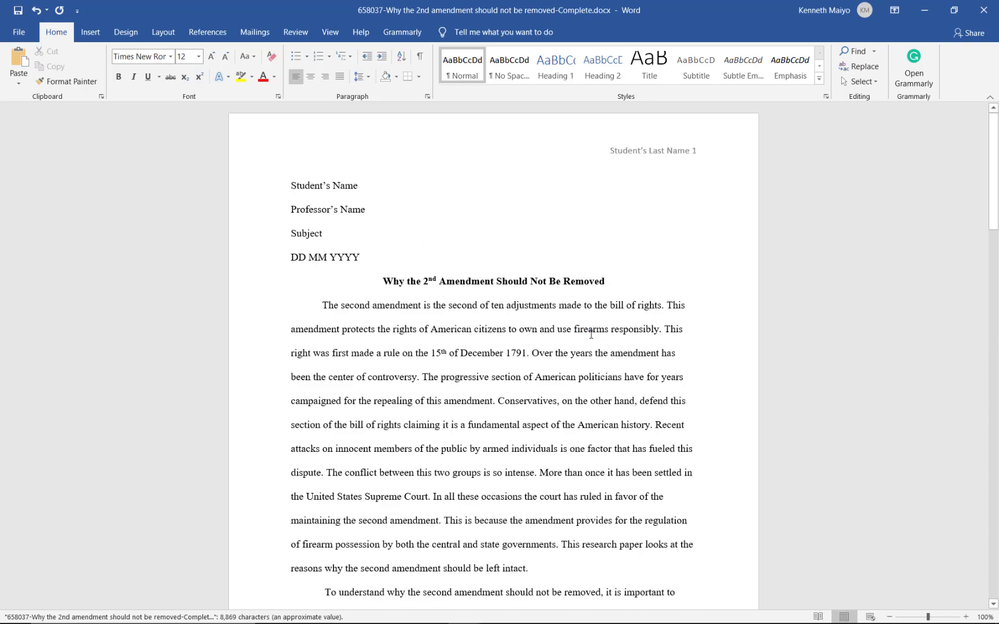
{"action": "scroll", "coordinate": [588, 330], "scroll_direction": "down", "scroll_amount": 5}
{"action": "scroll", "coordinate": [202, 136], "scroll_direction": "up", "scroll_amount": 6}
{"action": "scroll", "coordinate": [778, 253], "scroll_direction": "down", "scroll_amount": 15}
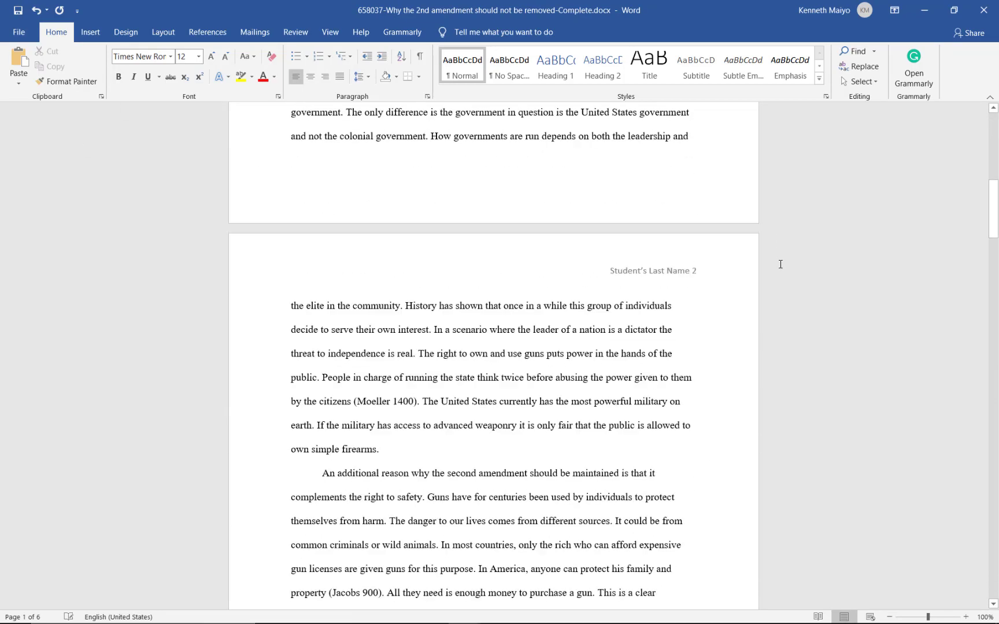
{"action": "left_click_drag", "start_coordinate": [993, 248], "coordinate": [990, 138]}
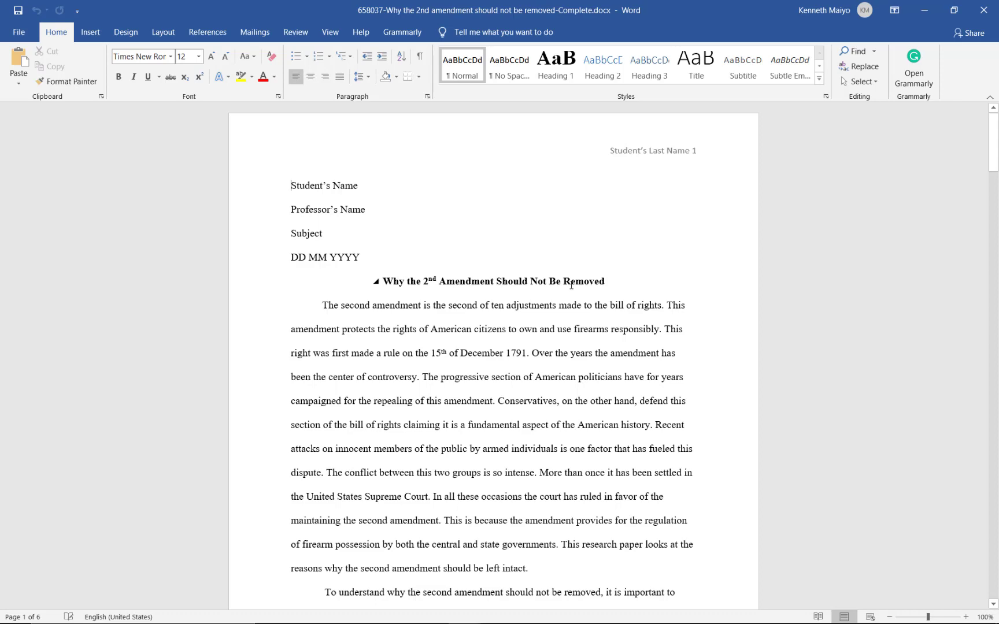
- Return to Google Scholar in the browser and search for articles on second amendment
{"action": "left_click", "coordinate": [934, 6]}
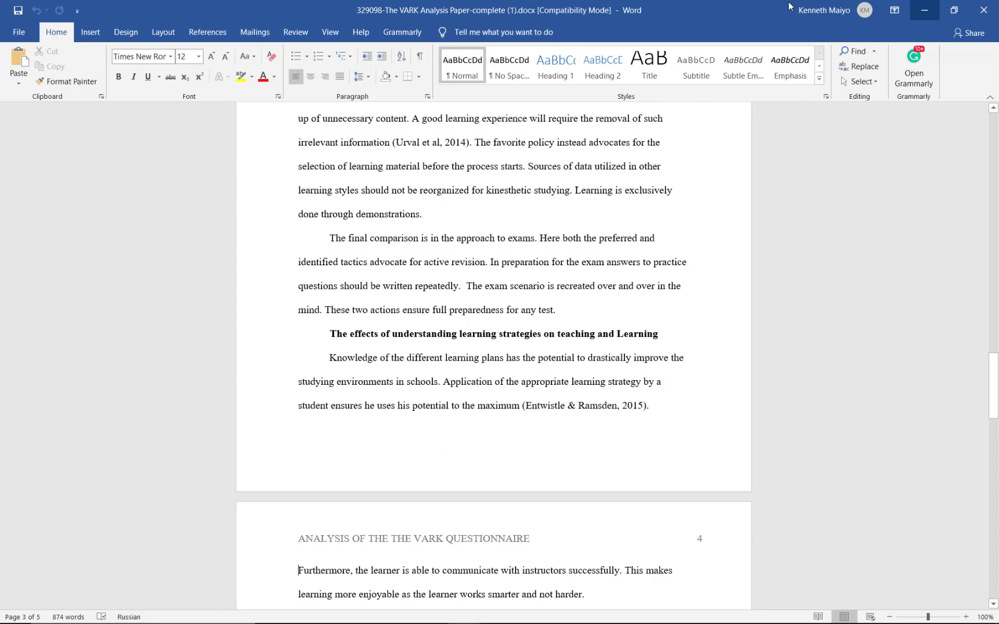
{"action": "left_click", "coordinate": [924, 10]}
{"action": "left_click", "coordinate": [600, 10]}
{"action": "left_click", "coordinate": [330, 198]}
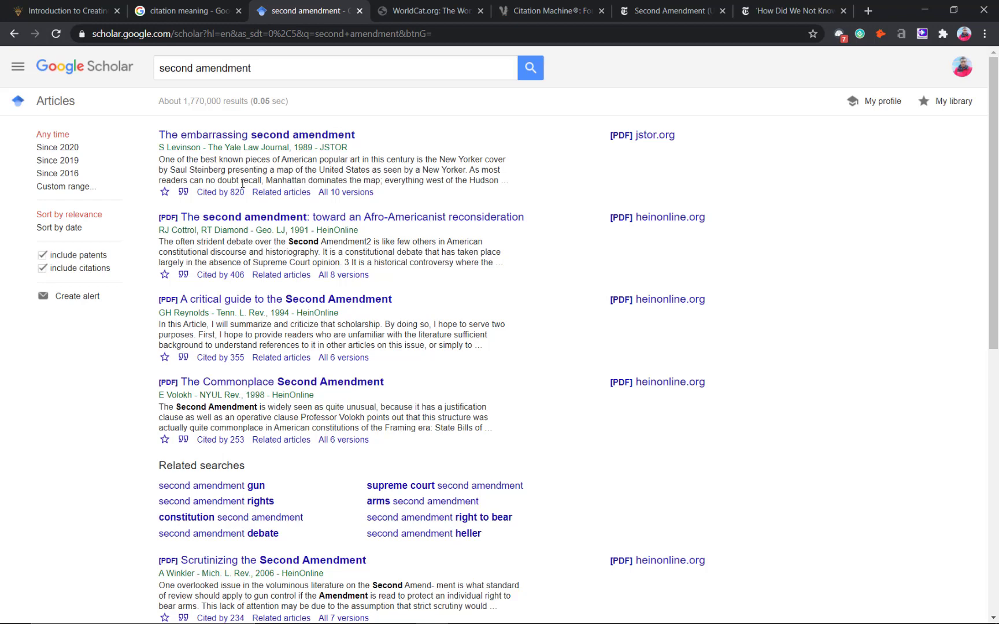
- Limit the Scholar results to publications since 2016 and look through the first page of results
{"action": "left_click", "coordinate": [66, 175]}
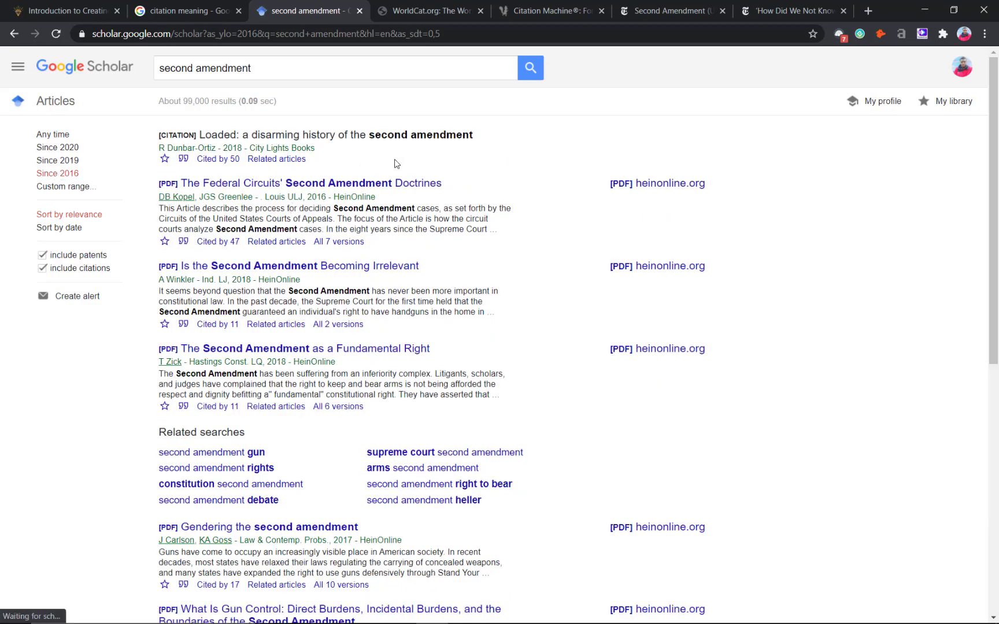
{"action": "scroll", "coordinate": [396, 160], "scroll_direction": "down", "scroll_amount": 8}
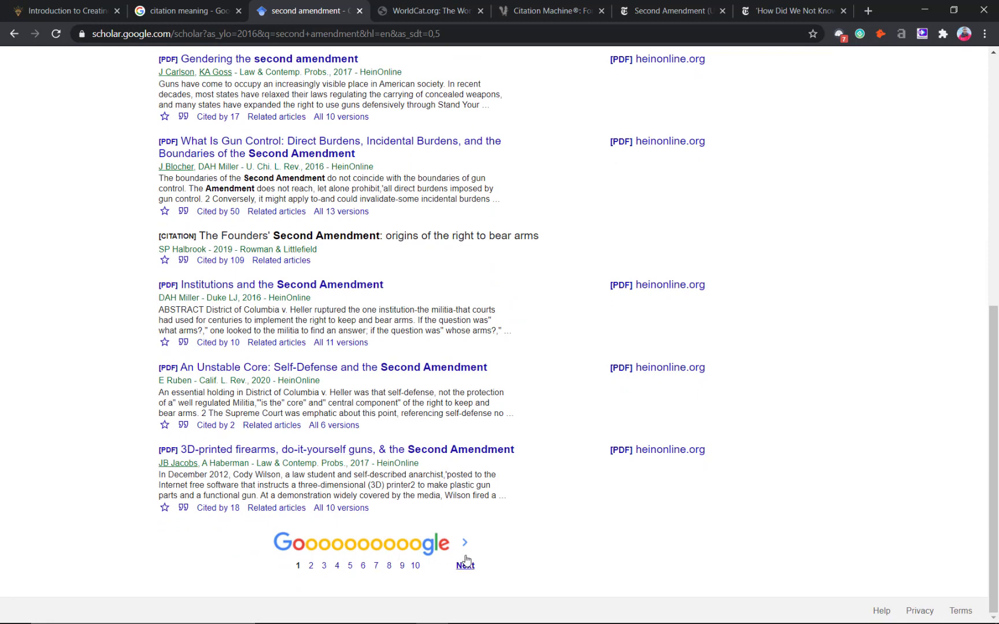
{"action": "scroll", "coordinate": [391, 512], "scroll_direction": "up", "scroll_amount": 8}
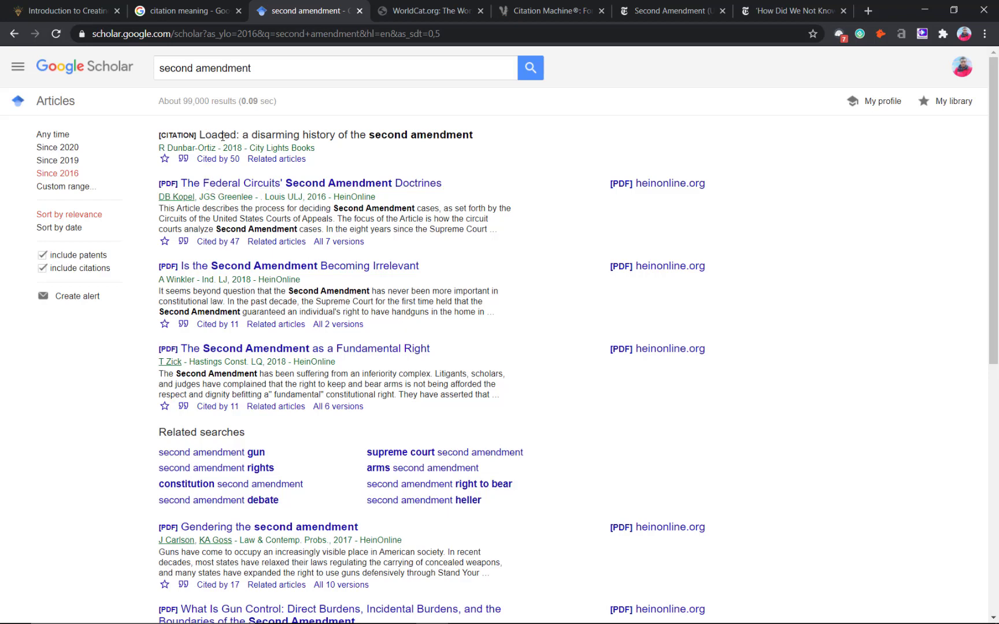
- Copy the MLA citation of "Loaded: a disarming history of the second amendment"
{"action": "left_click", "coordinate": [184, 159]}
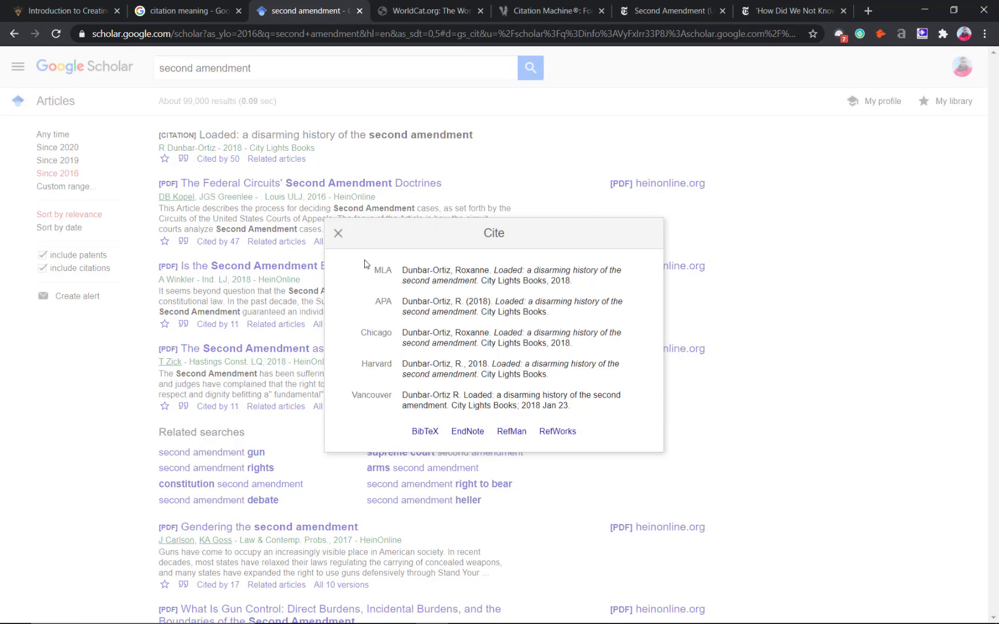
{"action": "left_click", "coordinate": [411, 272]}
{"action": "left_click", "coordinate": [411, 273]}
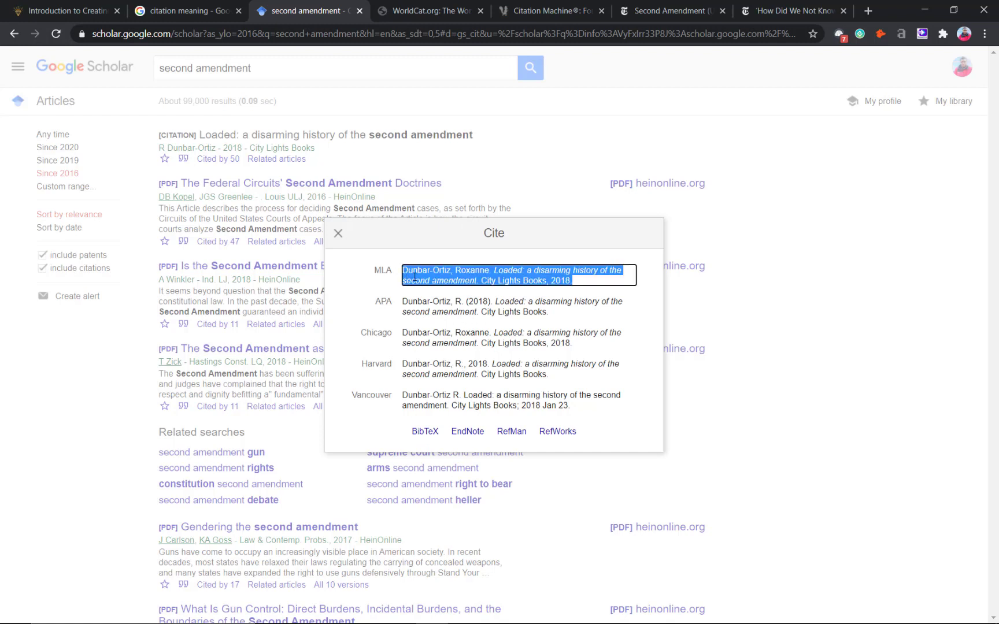
{"action": "right_click", "coordinate": [446, 277]}
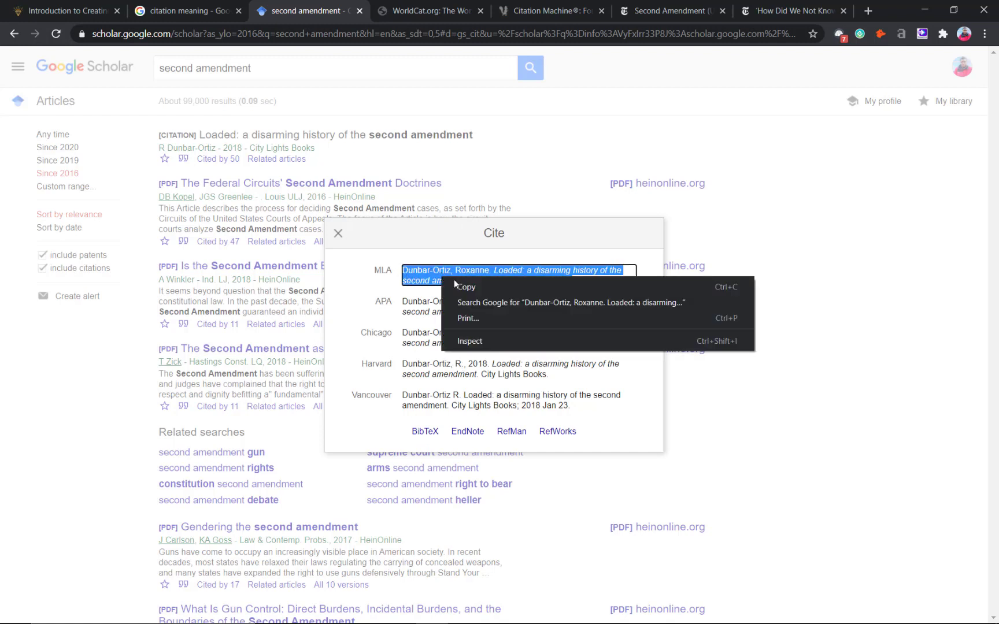
{"action": "left_click", "coordinate": [466, 283]}
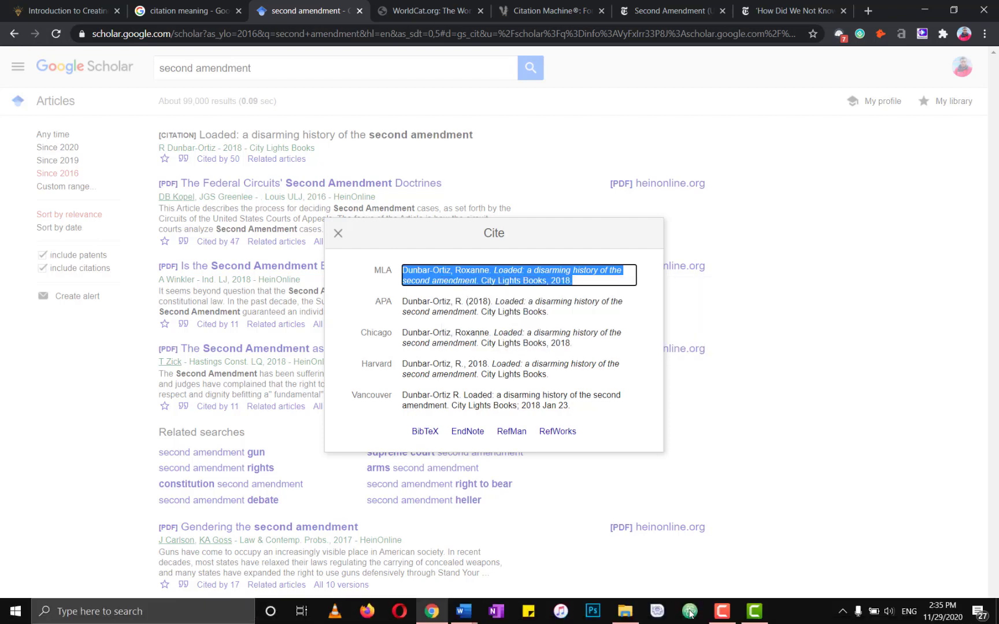
- Paste the copied citation as a new first entry in the Works Cited list of the 2nd amendment paper in Word
{"action": "left_click", "coordinate": [467, 612]}
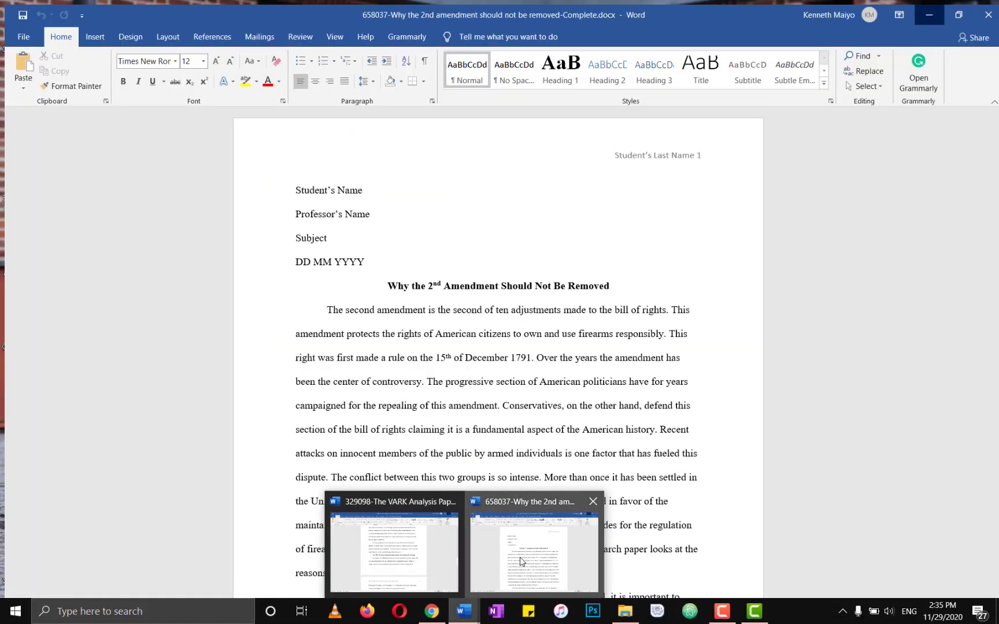
{"action": "left_click", "coordinate": [534, 552]}
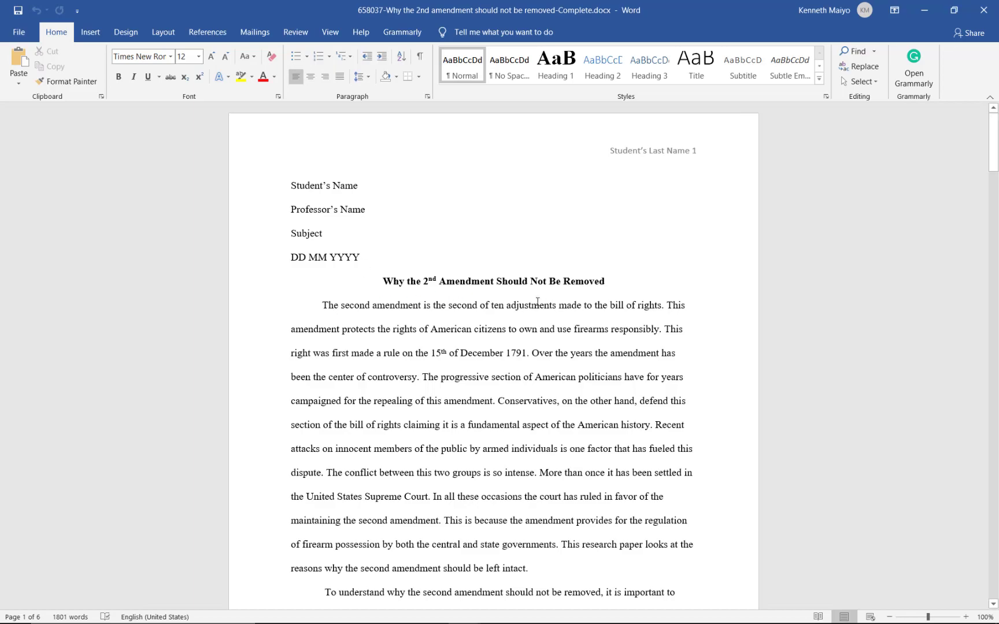
{"action": "left_click_drag", "start_coordinate": [997, 131], "coordinate": [998, 578]}
{"action": "scroll", "coordinate": [752, 421], "scroll_direction": "up", "scroll_amount": 3}
{"action": "scroll", "coordinate": [751, 421], "scroll_direction": "up", "scroll_amount": 1}
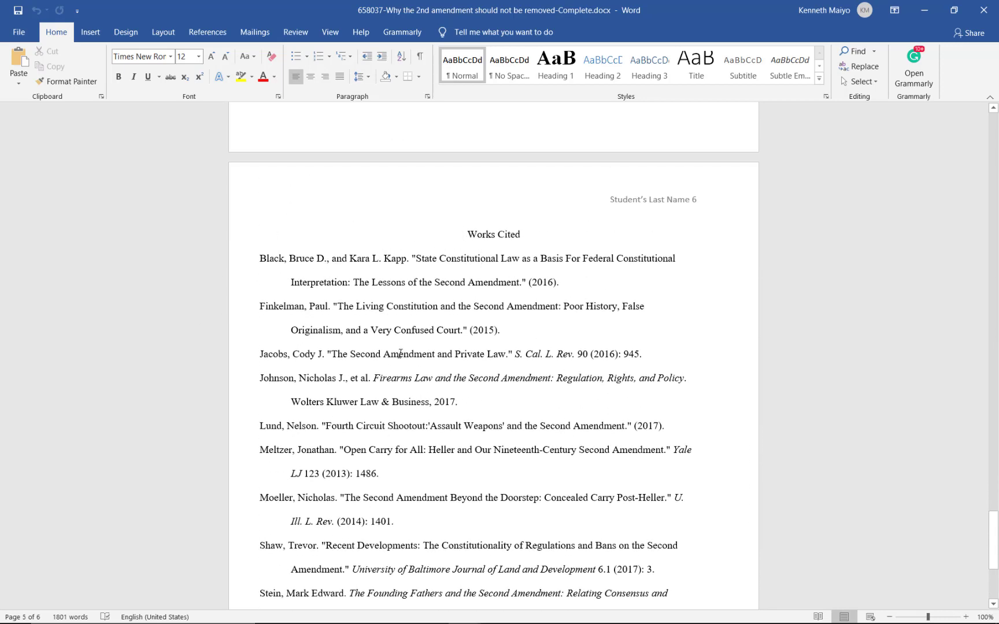
{"action": "scroll", "coordinate": [399, 350], "scroll_direction": "down", "scroll_amount": 1}
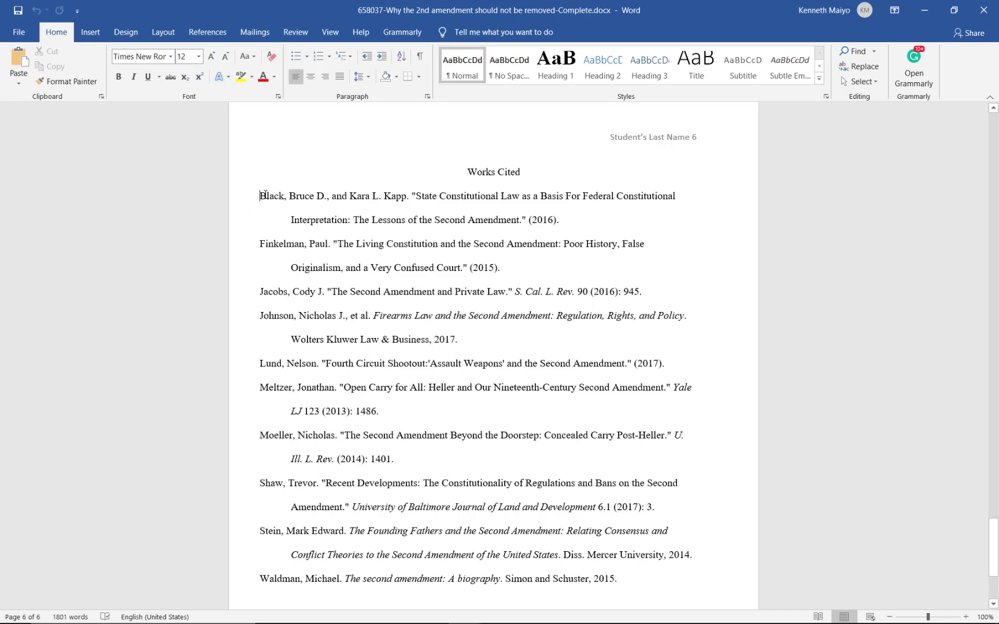
{"action": "key", "text": "Return"}
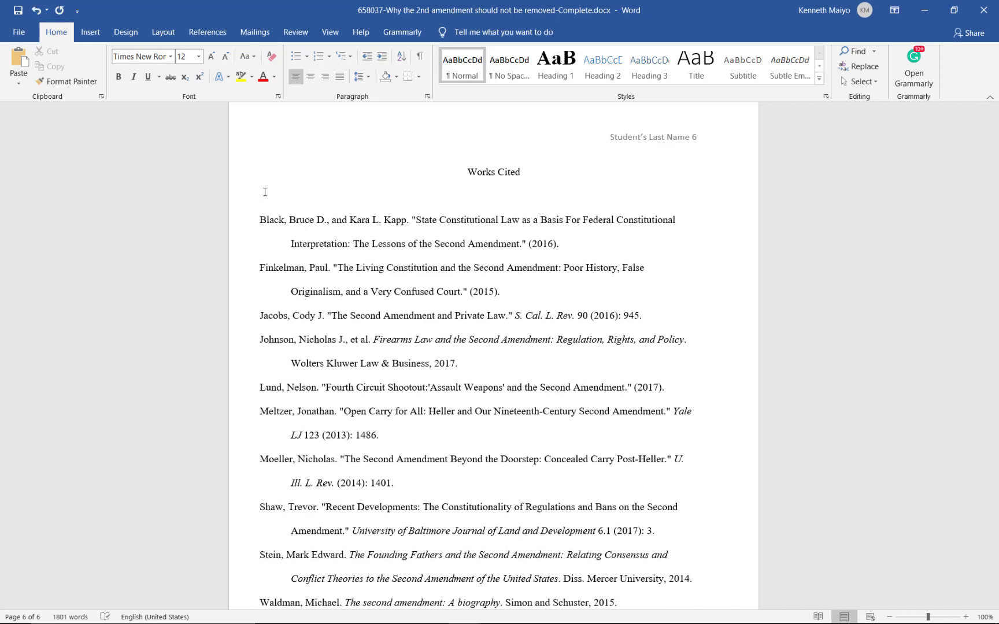
{"action": "key", "text": "ctrl+v"}
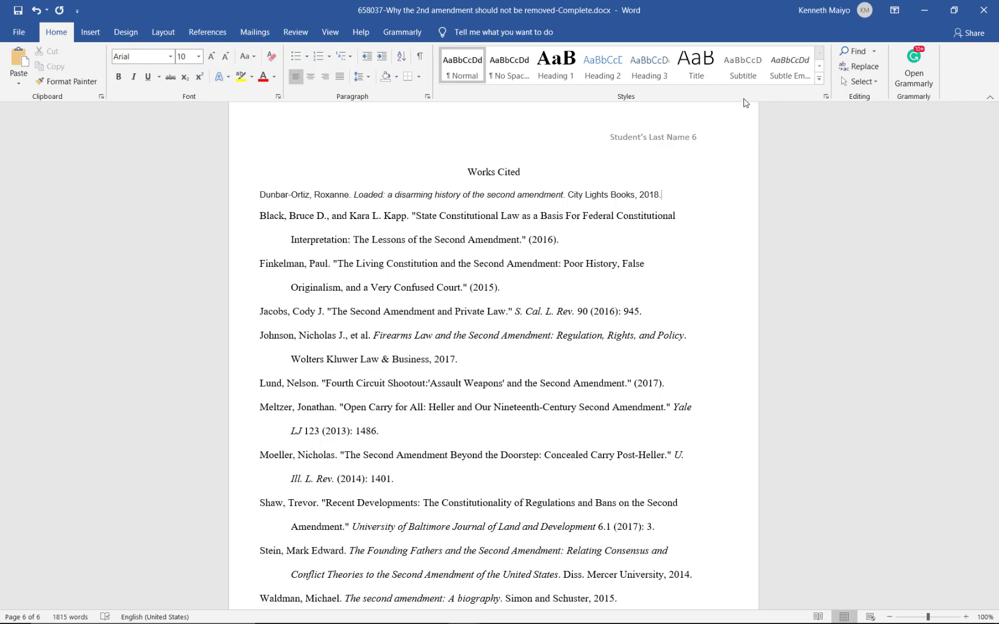
- Switch back to the browser and search everything in WorldCat for second amendment
{"action": "left_click", "coordinate": [924, 9]}
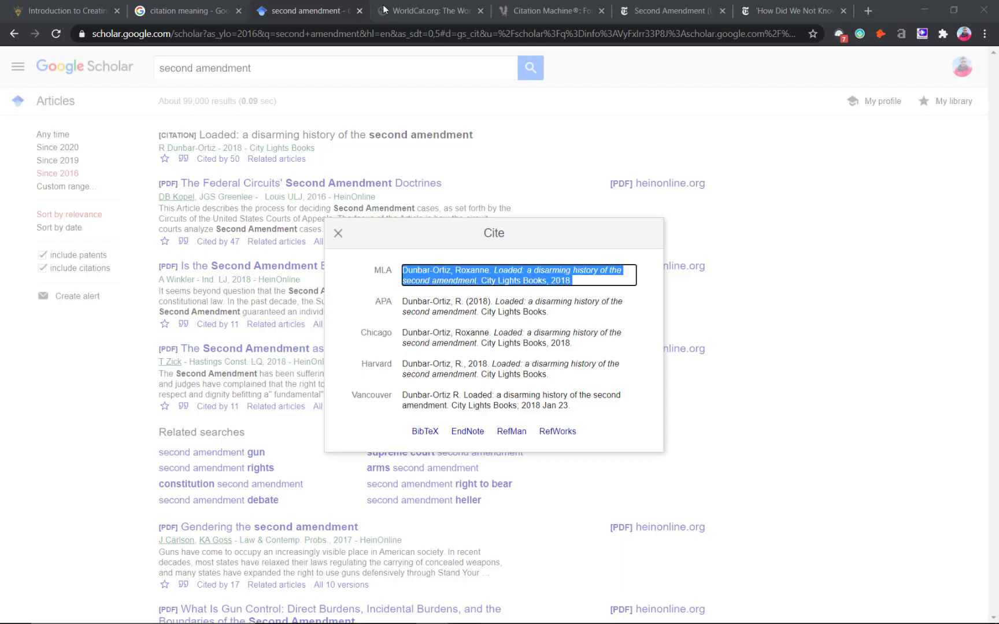
{"action": "left_click", "coordinate": [408, 8]}
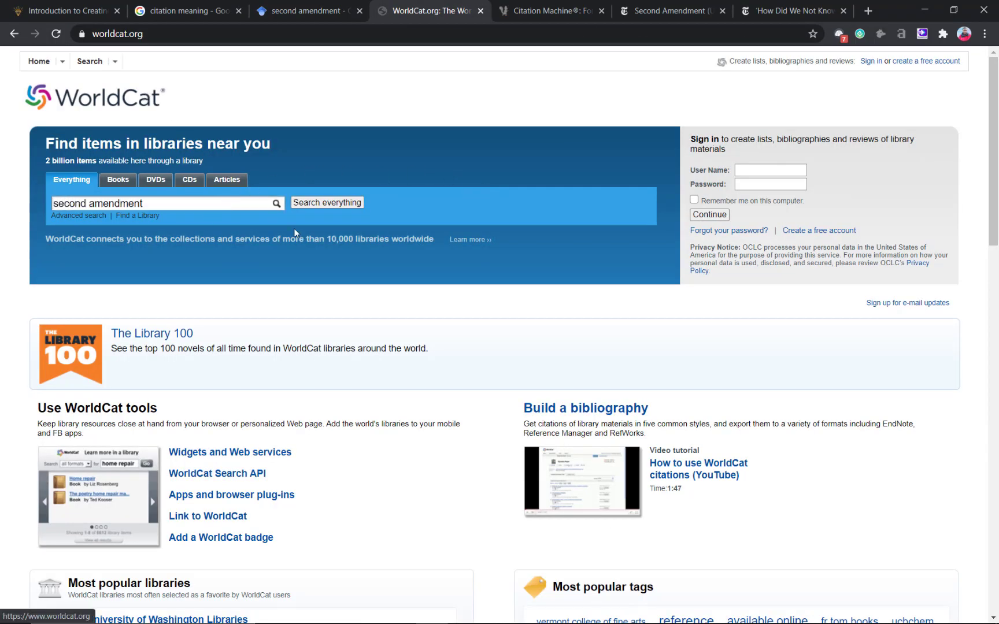
{"action": "left_click", "coordinate": [315, 204]}
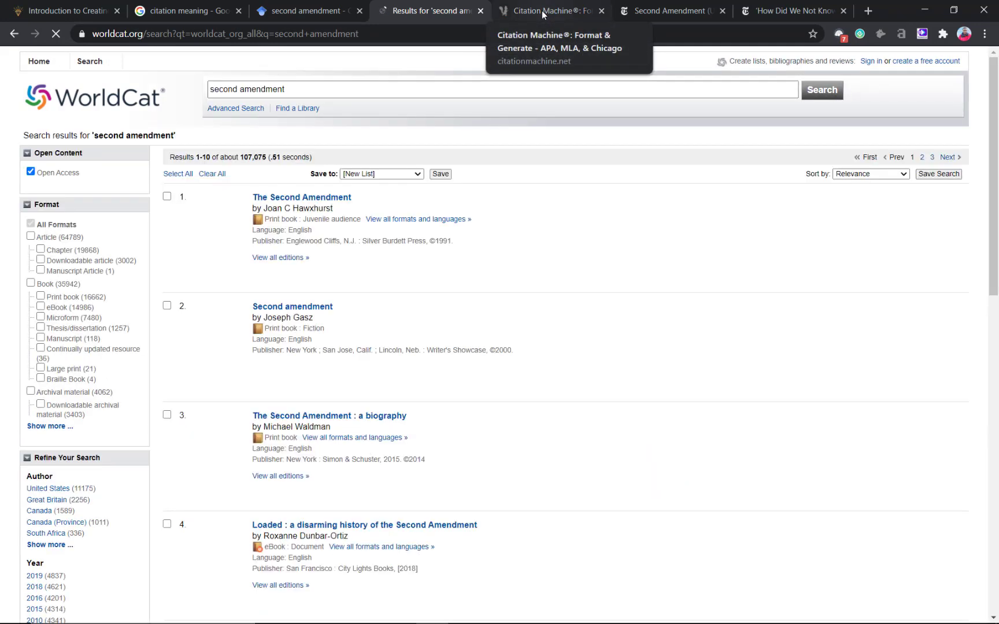
- Switch to Citation Machine and choose a website as the source type for a new citation
{"action": "left_click", "coordinate": [542, 10]}
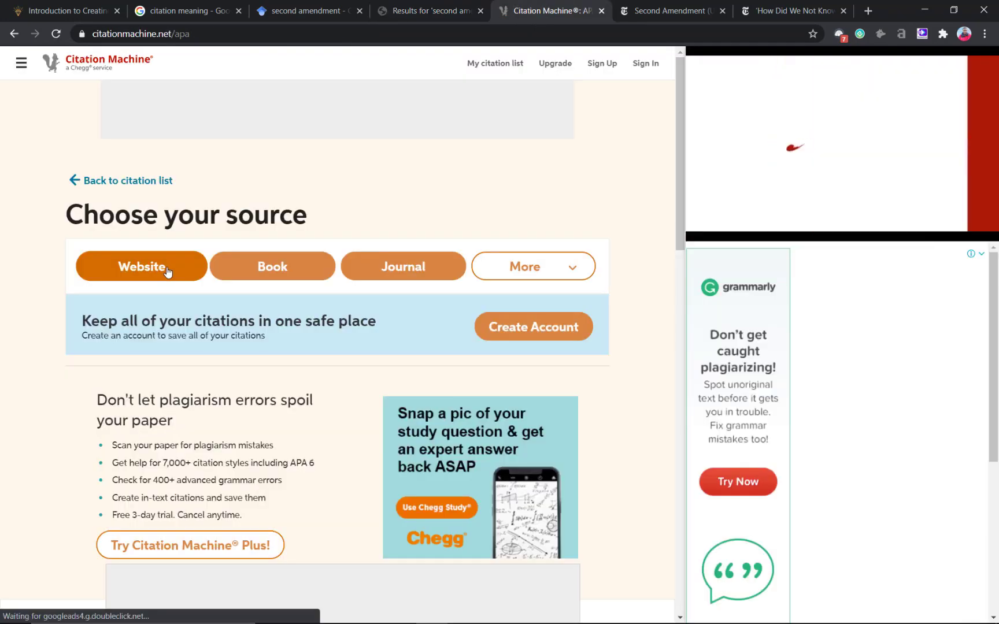
{"action": "left_click", "coordinate": [293, 8]}
{"action": "left_click", "coordinate": [443, 11]}
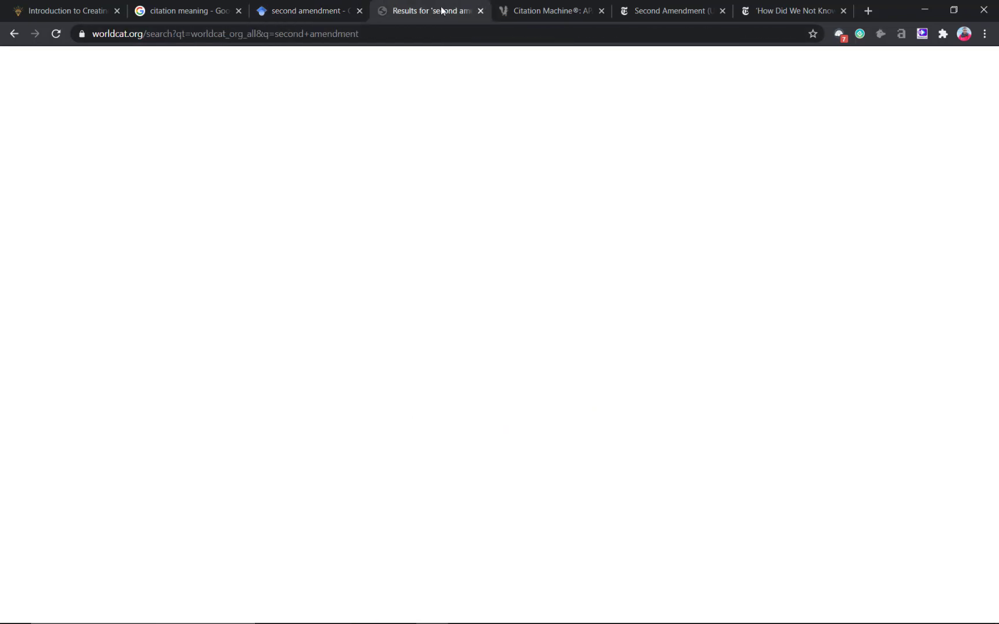
{"action": "left_click", "coordinate": [544, 11]}
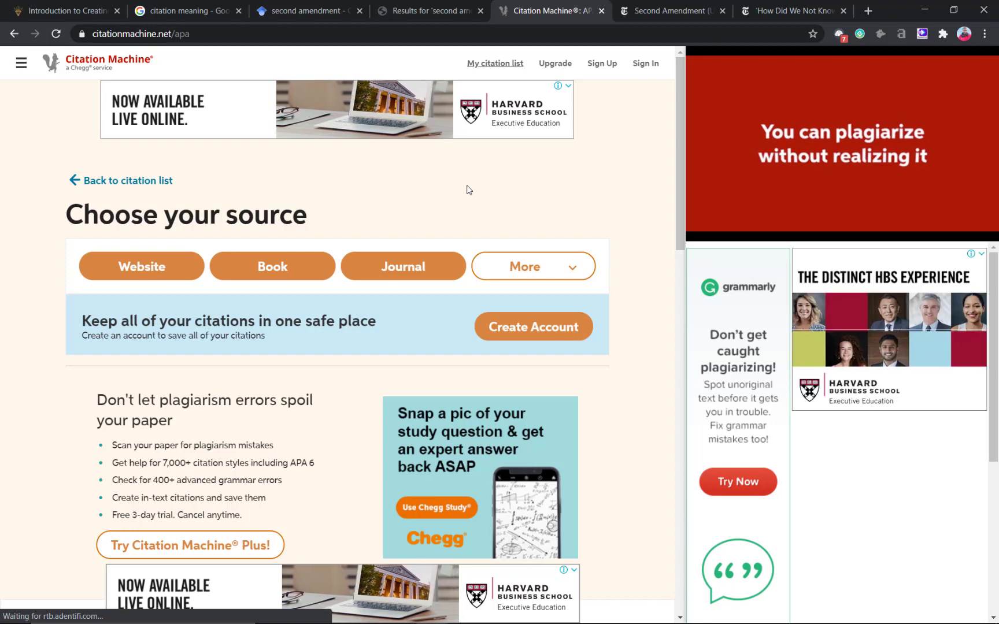
{"action": "left_click", "coordinate": [160, 269]}
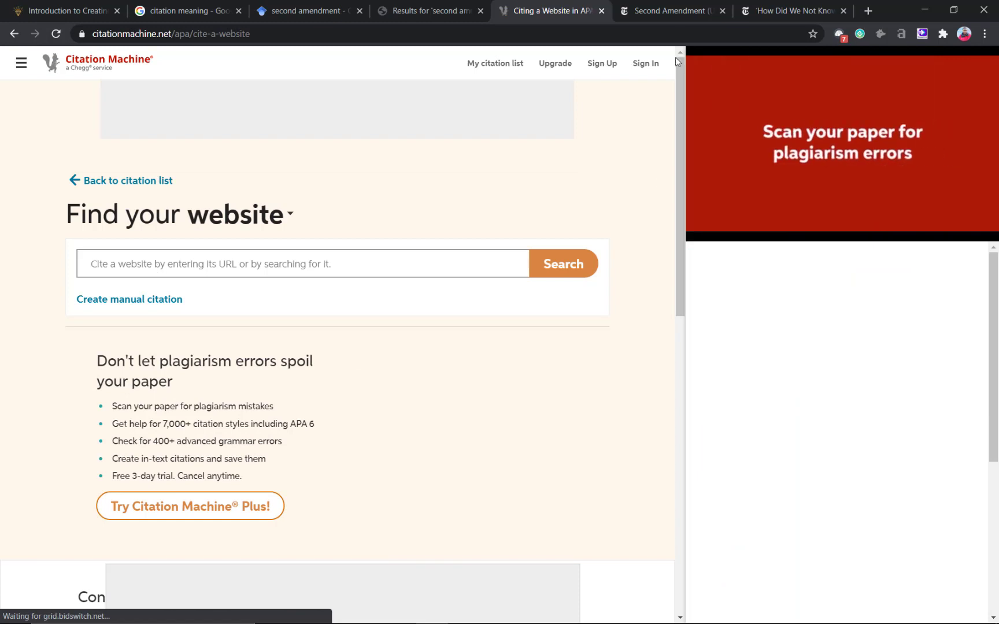
- Copy the web address of the New York Times article "'How Did We Not Know?' Gun Owners Confront a Suicide Epidemic"
{"action": "left_click", "coordinate": [658, 9]}
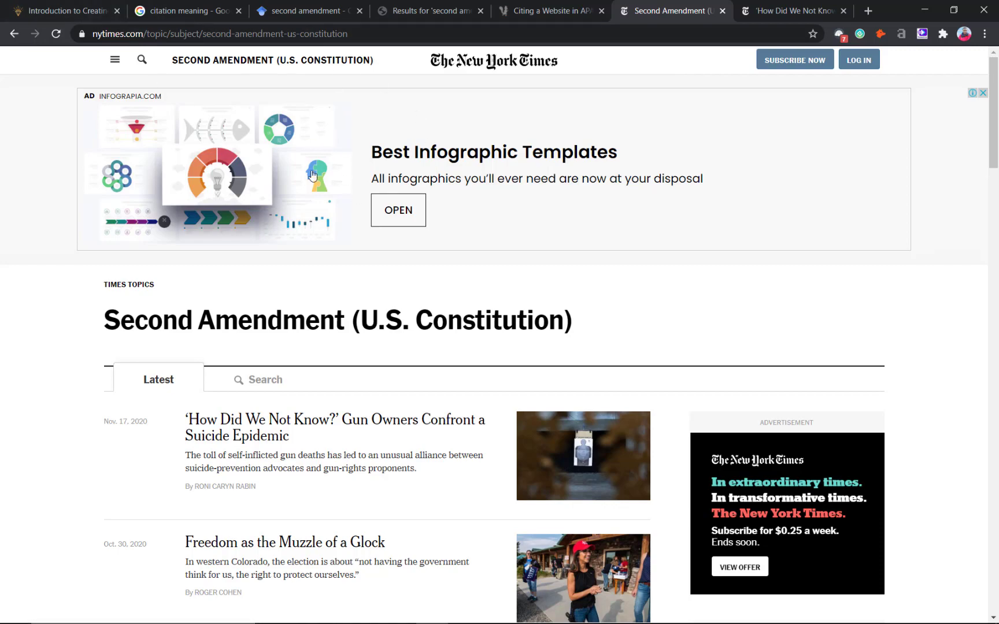
{"action": "scroll", "coordinate": [312, 174], "scroll_direction": "down", "scroll_amount": 5}
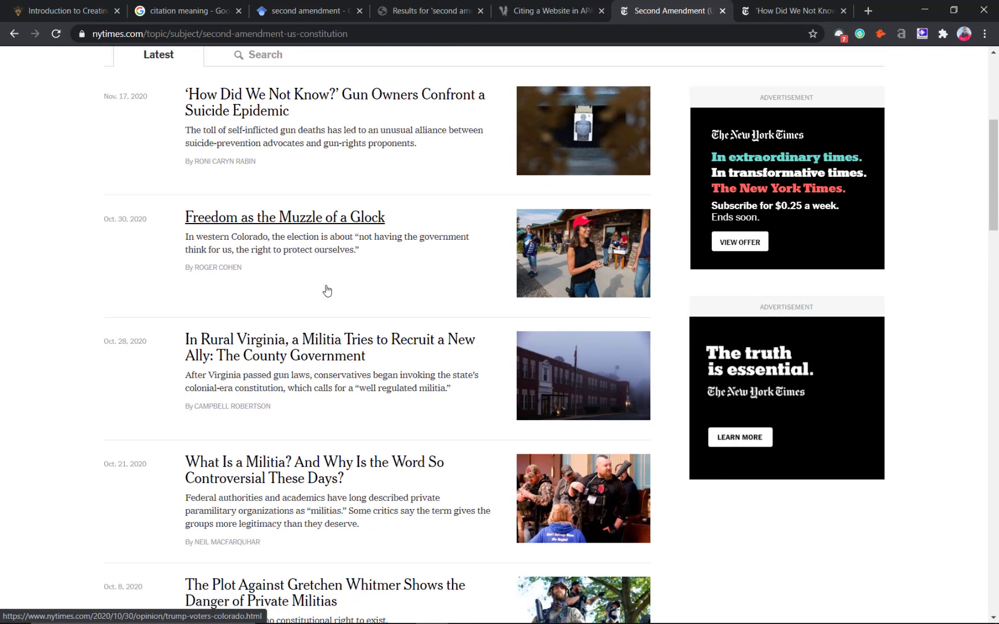
{"action": "scroll", "coordinate": [325, 290], "scroll_direction": "up", "scroll_amount": 4}
{"action": "scroll", "coordinate": [325, 291], "scroll_direction": "down", "scroll_amount": 2}
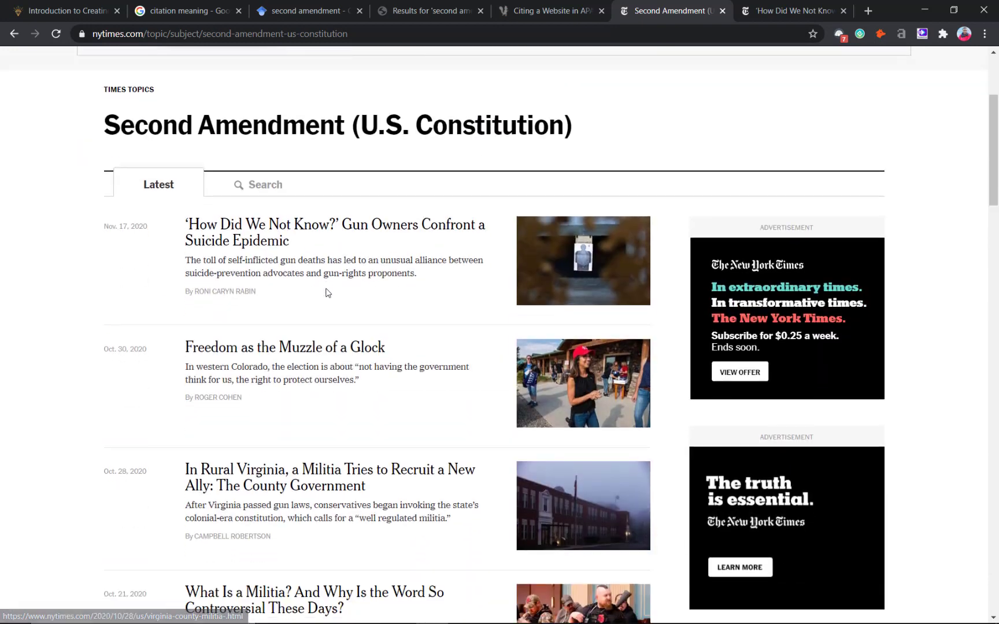
{"action": "right_click", "coordinate": [414, 226]}
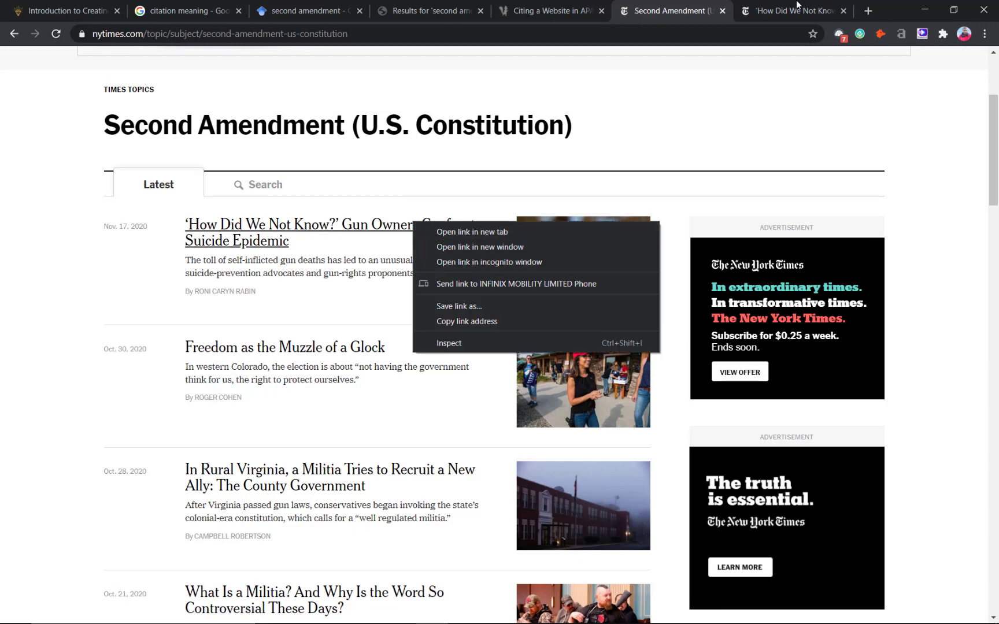
{"action": "left_click", "coordinate": [772, 14]}
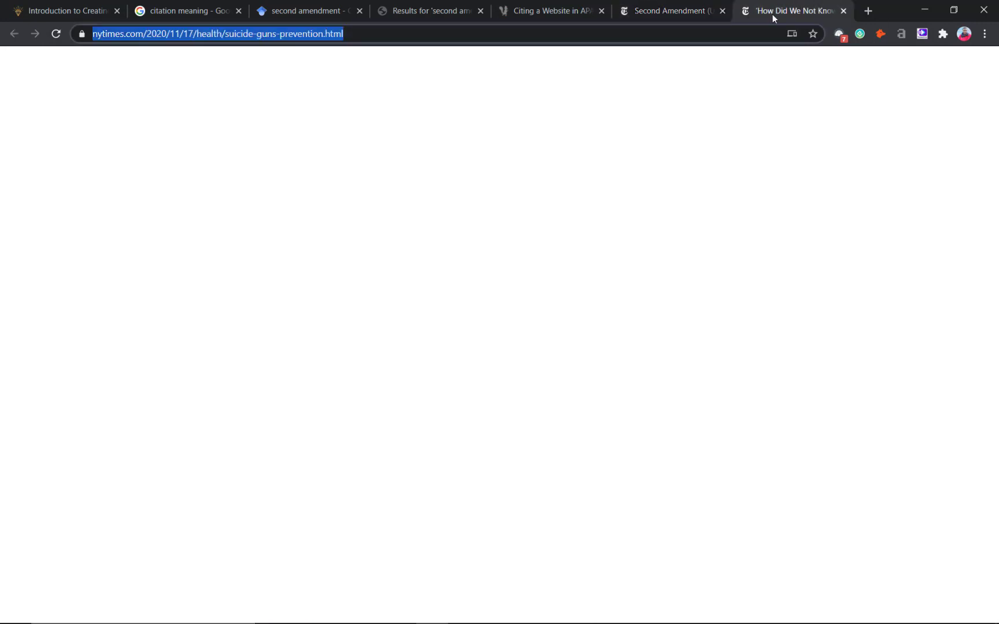
{"action": "right_click", "coordinate": [321, 33]}
{"action": "left_click", "coordinate": [535, 14]}
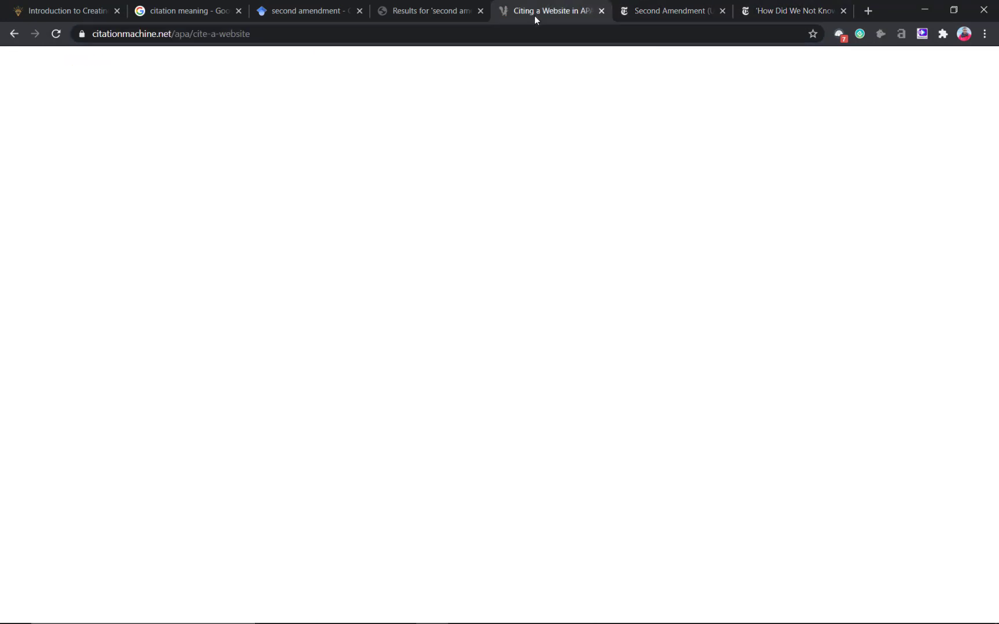
{"action": "left_click", "coordinate": [318, 264]}
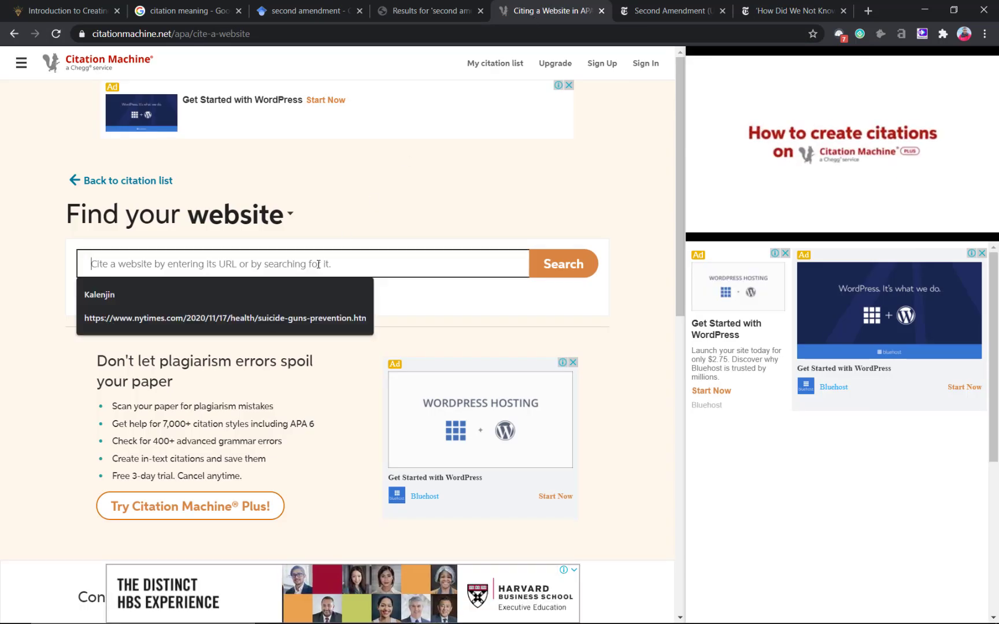
{"action": "type", "text": "https://www.nytimes.com/2020/11/17/health/suicide-guns-prevention.html"}
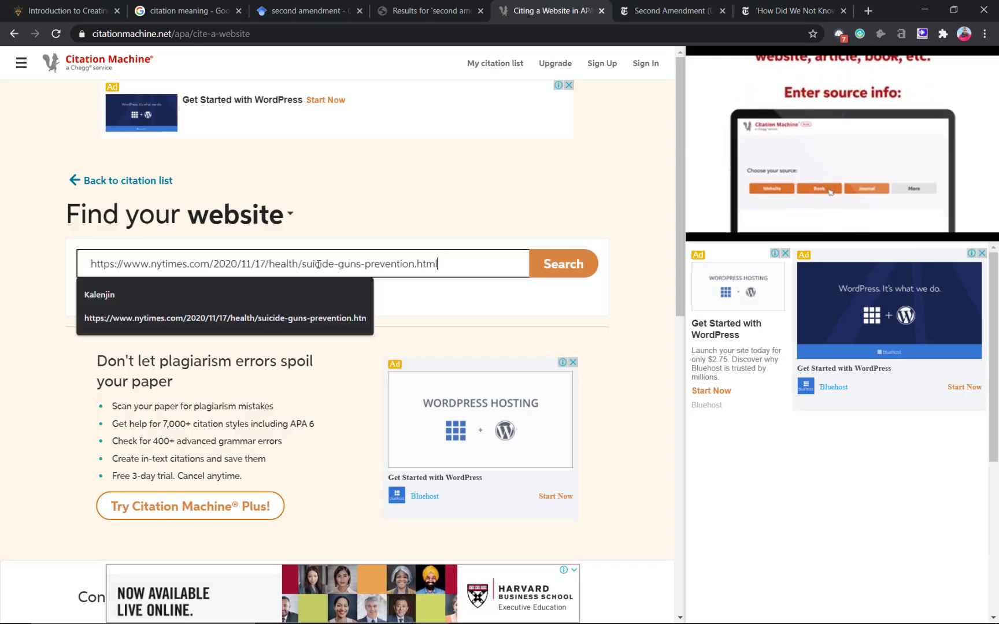
{"action": "left_click", "coordinate": [546, 270]}
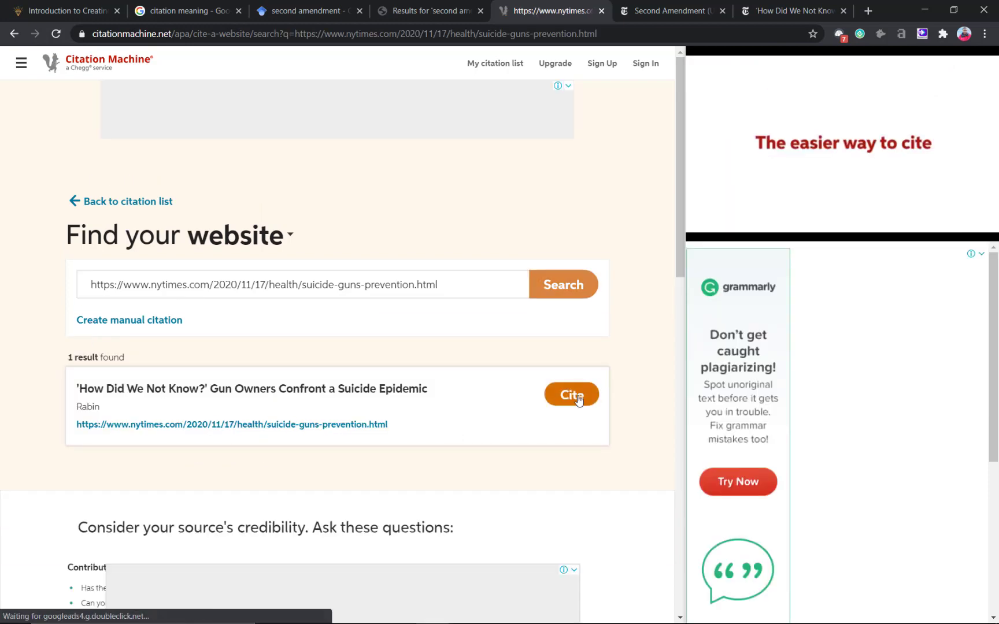
- Cite the found New York Times article, accept the detected source information and complete the citation
{"action": "left_click", "coordinate": [578, 397]}
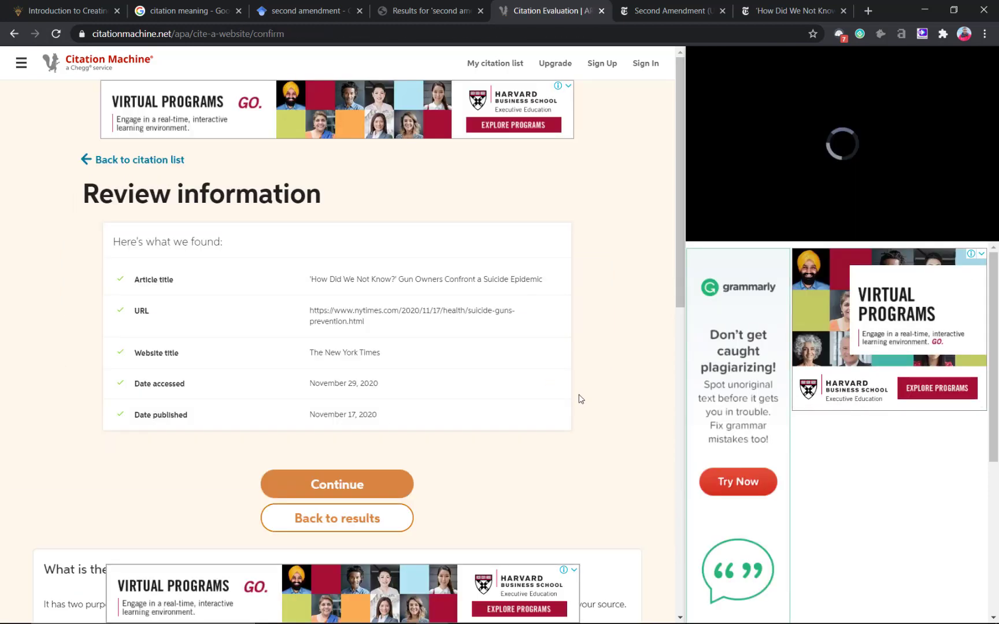
{"action": "left_click", "coordinate": [331, 482]}
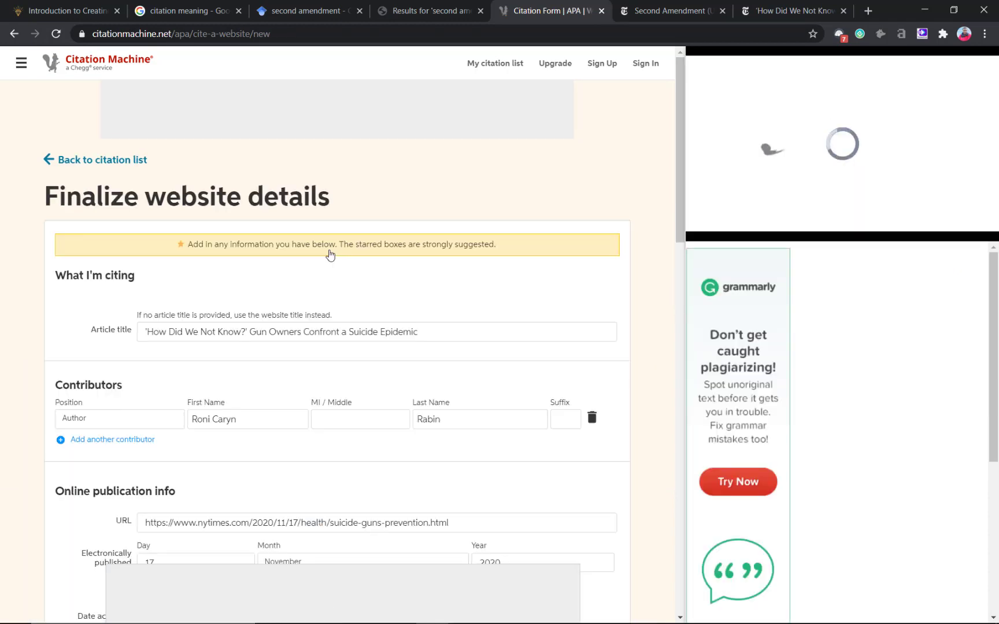
{"action": "scroll", "coordinate": [337, 309], "scroll_direction": "down", "scroll_amount": 8}
{"action": "scroll", "coordinate": [338, 309], "scroll_direction": "down", "scroll_amount": 1}
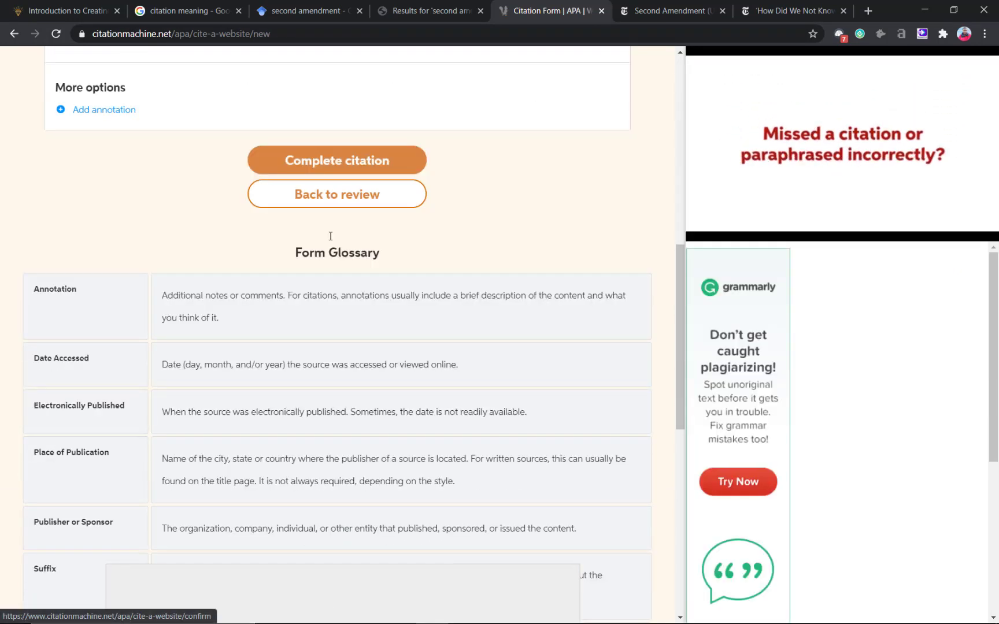
{"action": "left_click", "coordinate": [326, 167]}
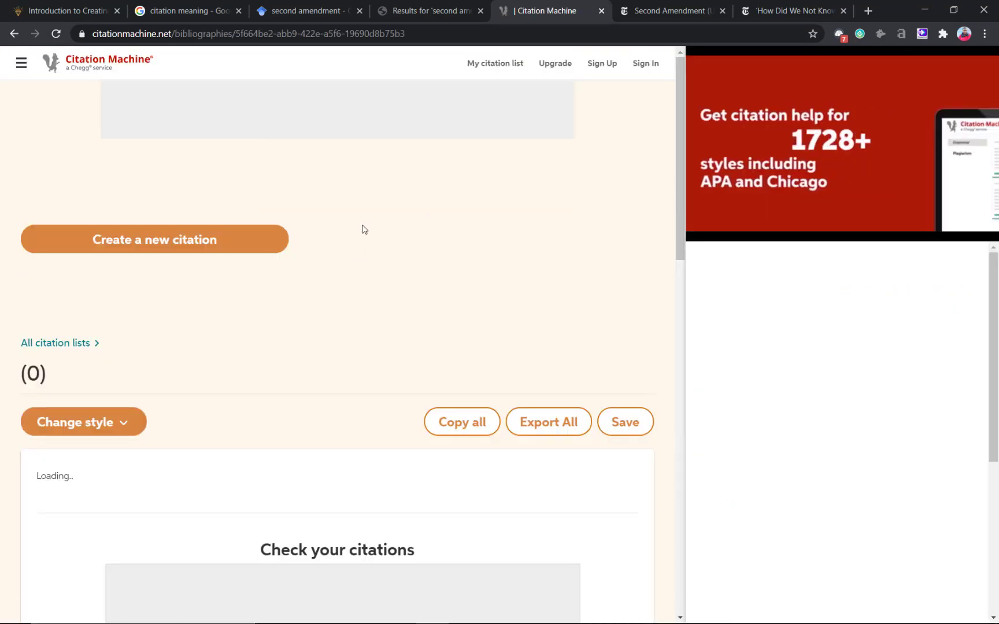
- Keep MLA8 as the citation style and copy the highlighted citation of the New York Times article
{"action": "scroll", "coordinate": [361, 230], "scroll_direction": "down", "scroll_amount": 2}
{"action": "scroll", "coordinate": [347, 220], "scroll_direction": "down", "scroll_amount": 3}
{"action": "scroll", "coordinate": [337, 207], "scroll_direction": "up", "scroll_amount": 3}
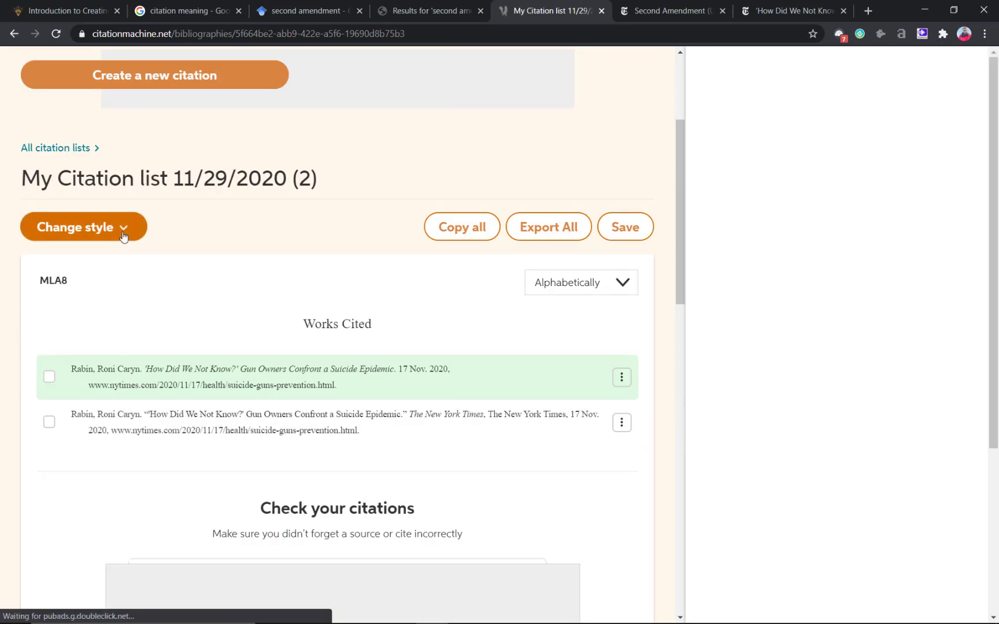
{"action": "left_click", "coordinate": [123, 231]}
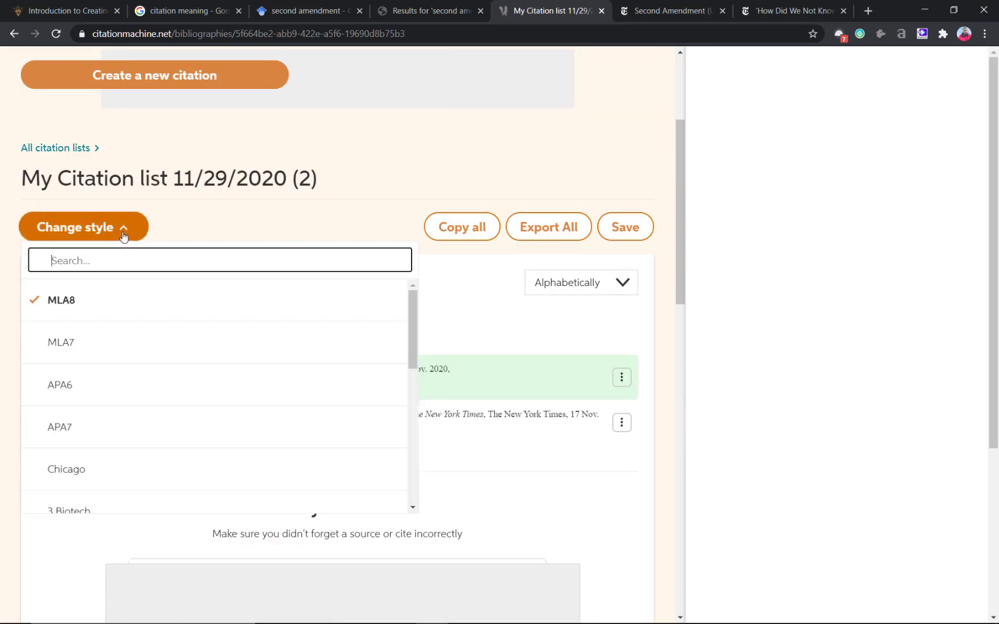
{"action": "left_click", "coordinate": [94, 303]}
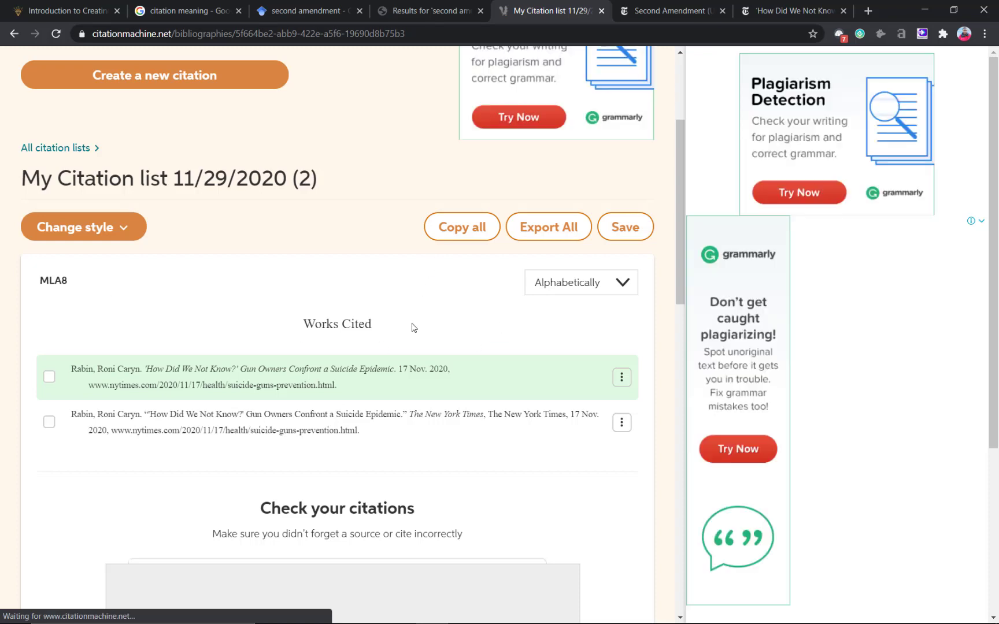
{"action": "left_click", "coordinate": [234, 379]}
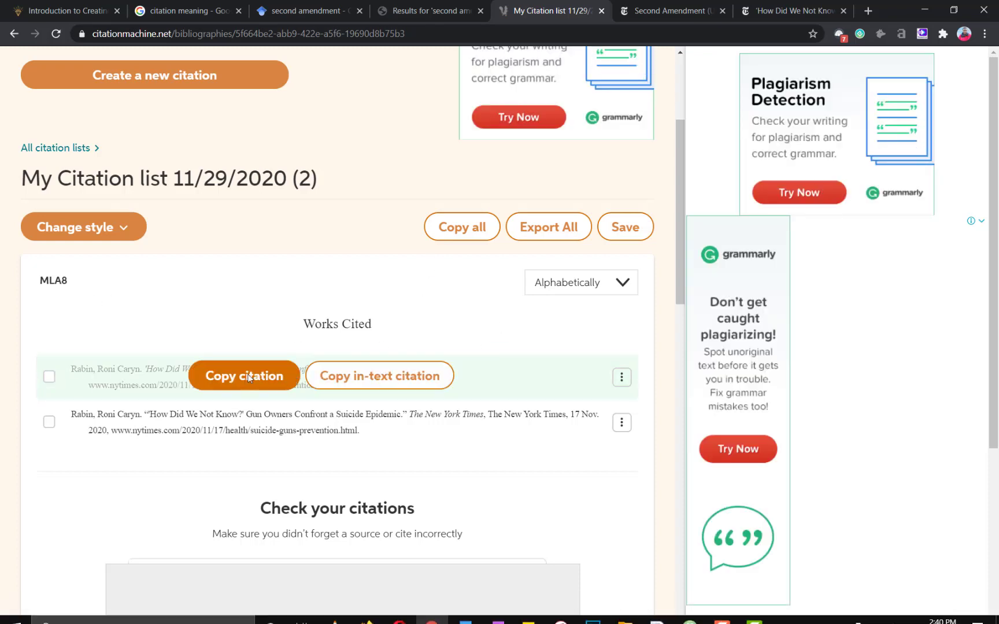
{"action": "left_click", "coordinate": [234, 379]}
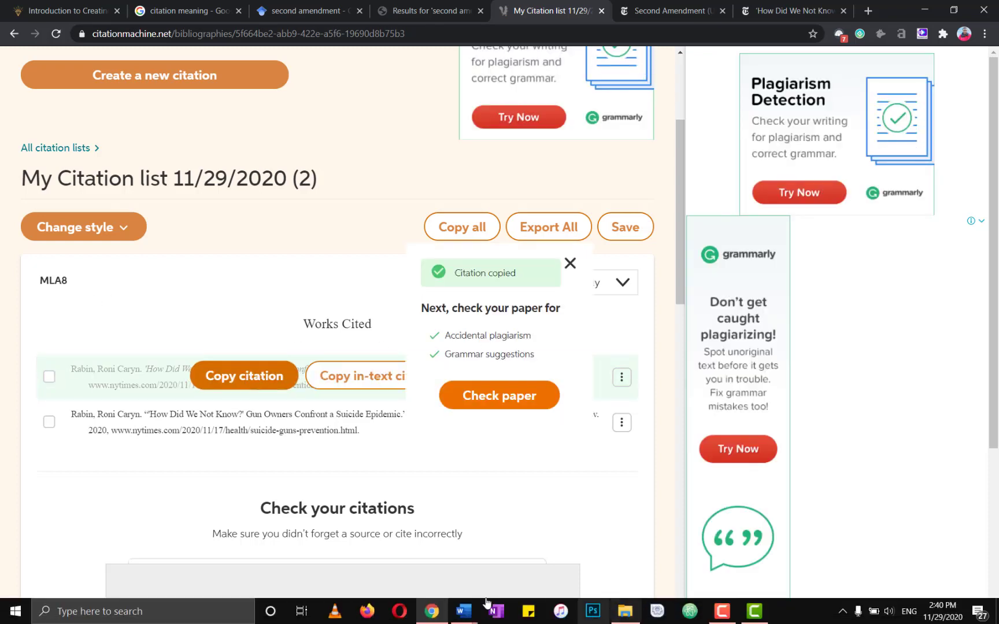
- Paste the copied citation on a new line below the first Works Cited entry of the 2nd amendment paper in Word
{"action": "mouse_move", "coordinate": [481, 609]}
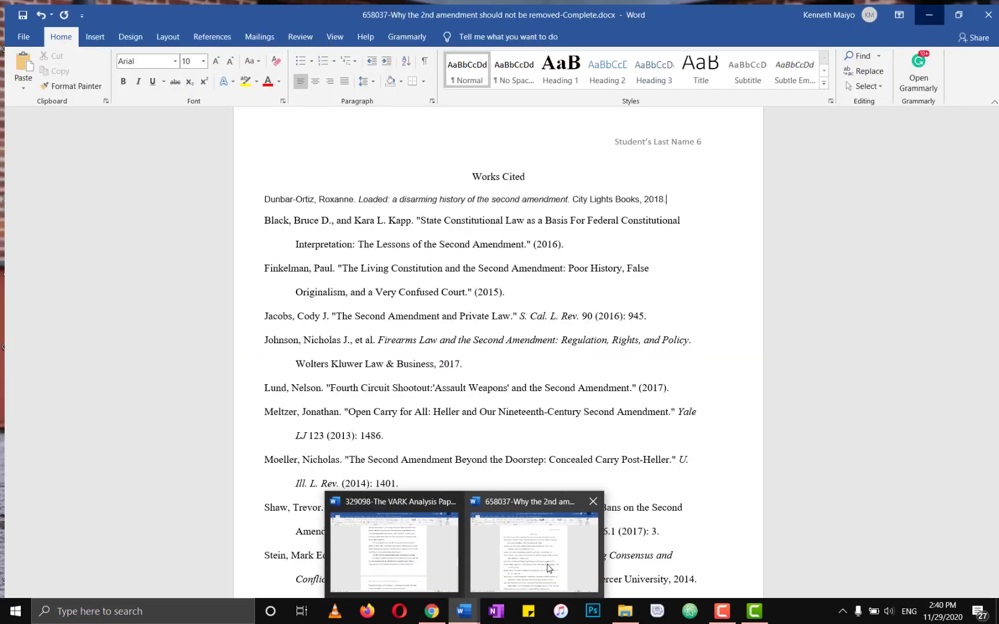
{"action": "left_click", "coordinate": [549, 569]}
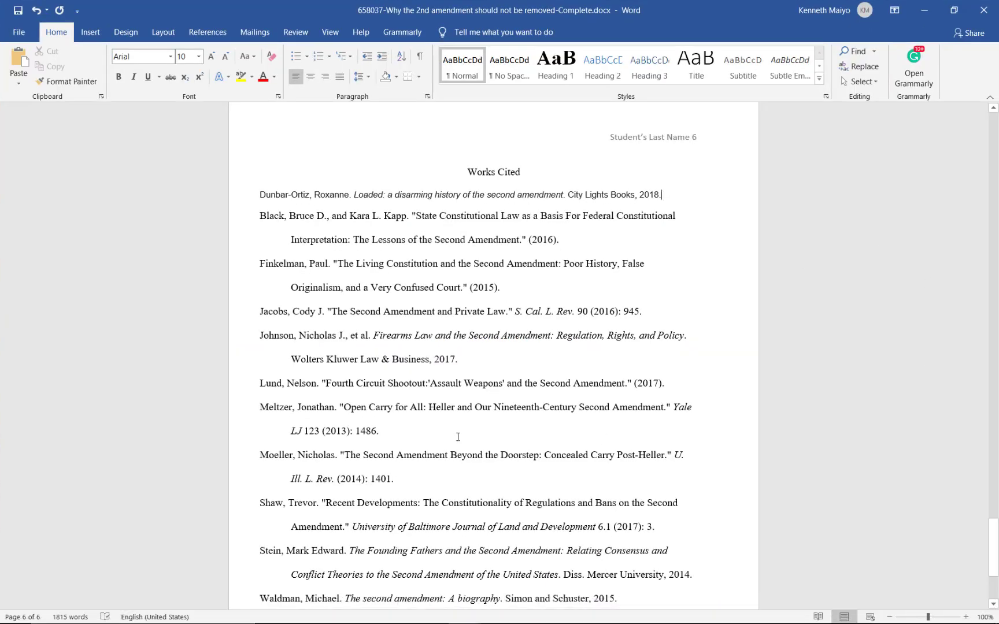
{"action": "scroll", "coordinate": [458, 436], "scroll_direction": "down", "scroll_amount": 2}
{"action": "scroll", "coordinate": [458, 437], "scroll_direction": "up", "scroll_amount": 4}
{"action": "key", "text": "Return"}
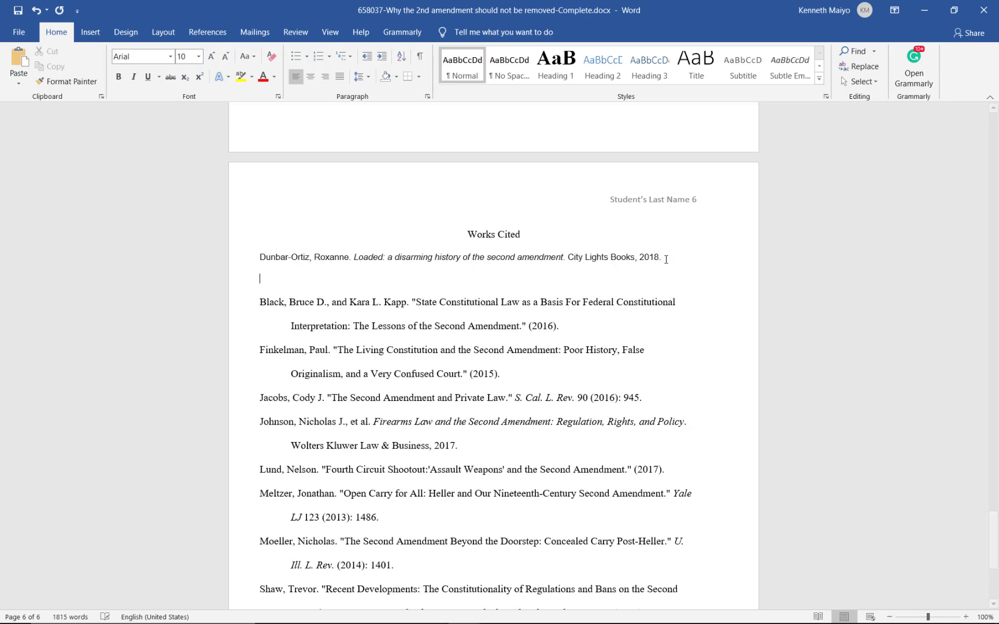
{"action": "key", "text": "ctrl+v"}
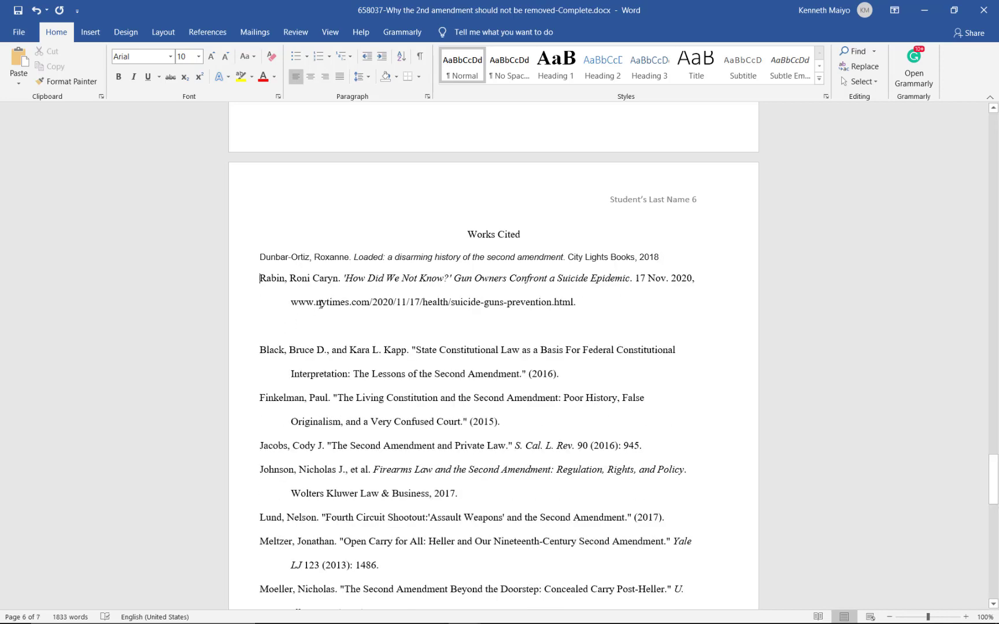
- Select the newly pasted New York Times article entry in the Works Cited list
{"action": "left_click_drag", "start_coordinate": [256, 255], "coordinate": [257, 234]}
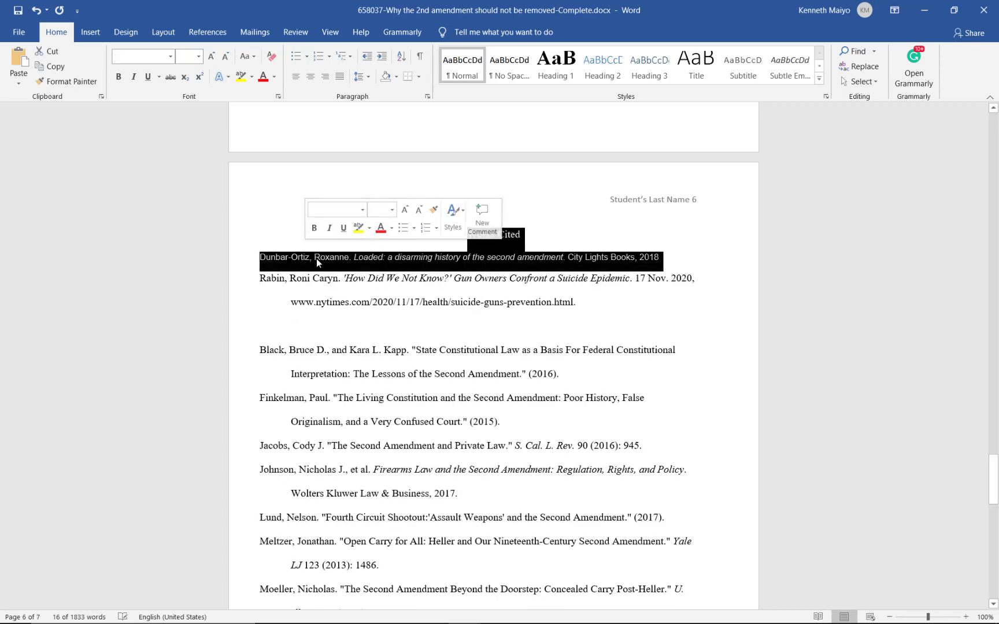
{"action": "left_click", "coordinate": [261, 281]}
{"action": "left_click_drag", "start_coordinate": [261, 280], "coordinate": [583, 304]}
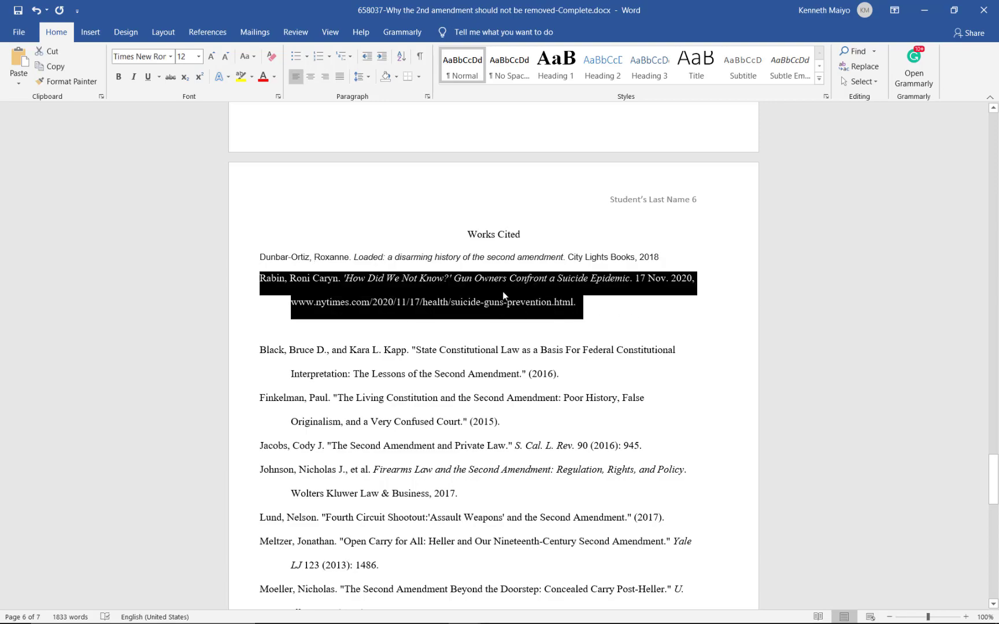
- Switch back to the browser and dismiss the citation-copied notice on the citation list page
{"action": "left_click", "coordinate": [928, 6]}
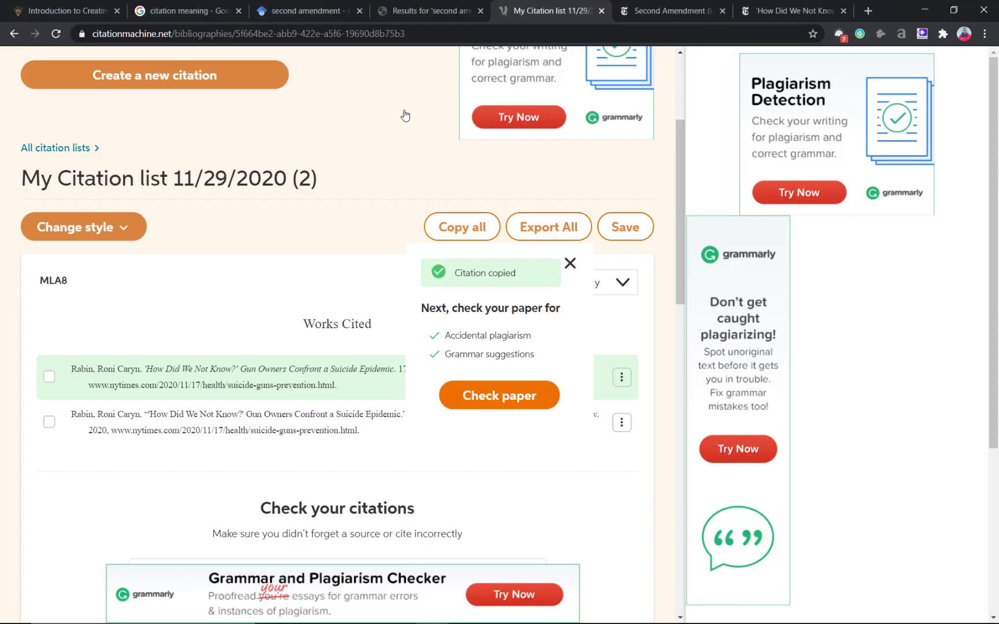
{"action": "scroll", "coordinate": [273, 200], "scroll_direction": "up", "scroll_amount": 4}
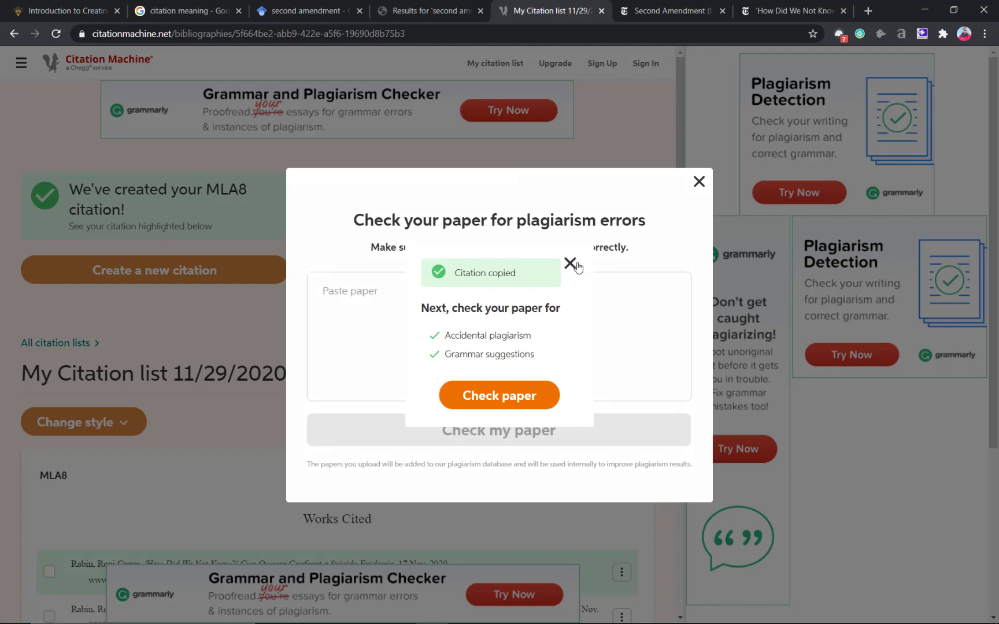
{"action": "left_click", "coordinate": [570, 264]}
- Start a new website citation from Citation Machine's home page and open the form for creating it manually
{"action": "left_click", "coordinate": [88, 64]}
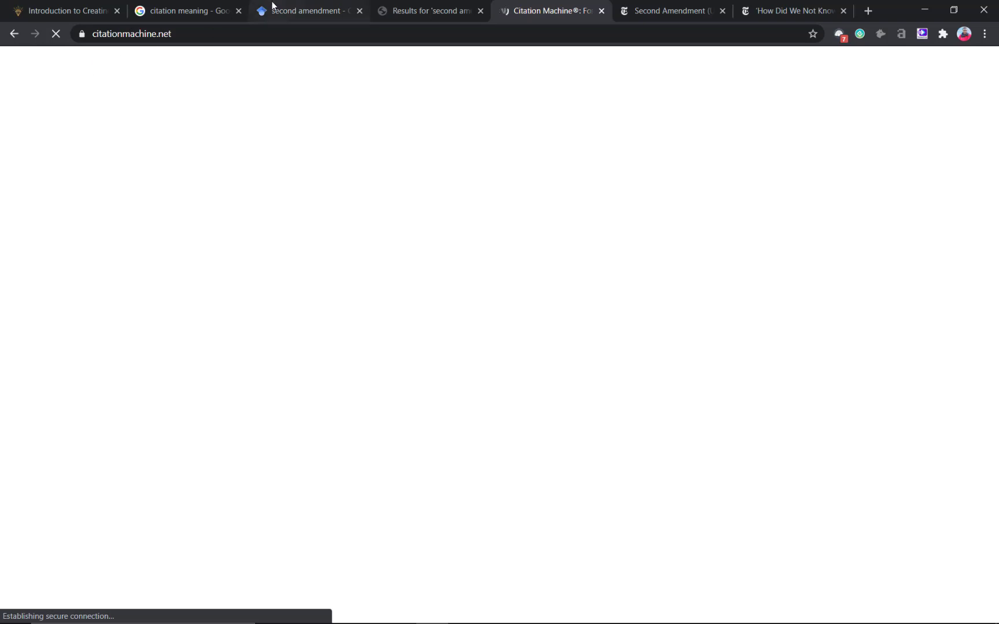
{"action": "left_click", "coordinate": [301, 8]}
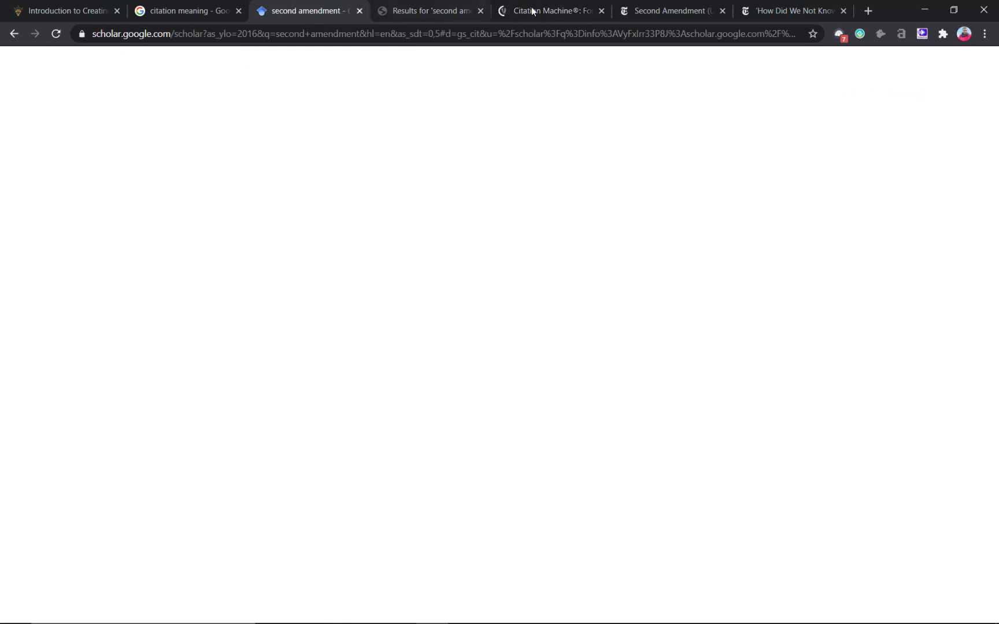
{"action": "left_click", "coordinate": [536, 9]}
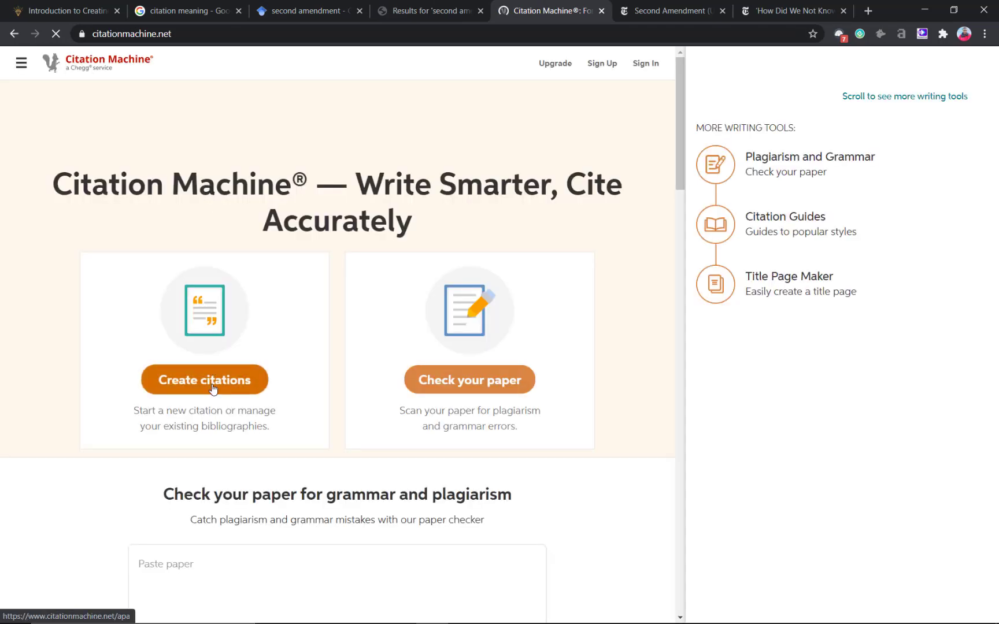
{"action": "left_click", "coordinate": [213, 389]}
{"action": "left_click", "coordinate": [160, 272]}
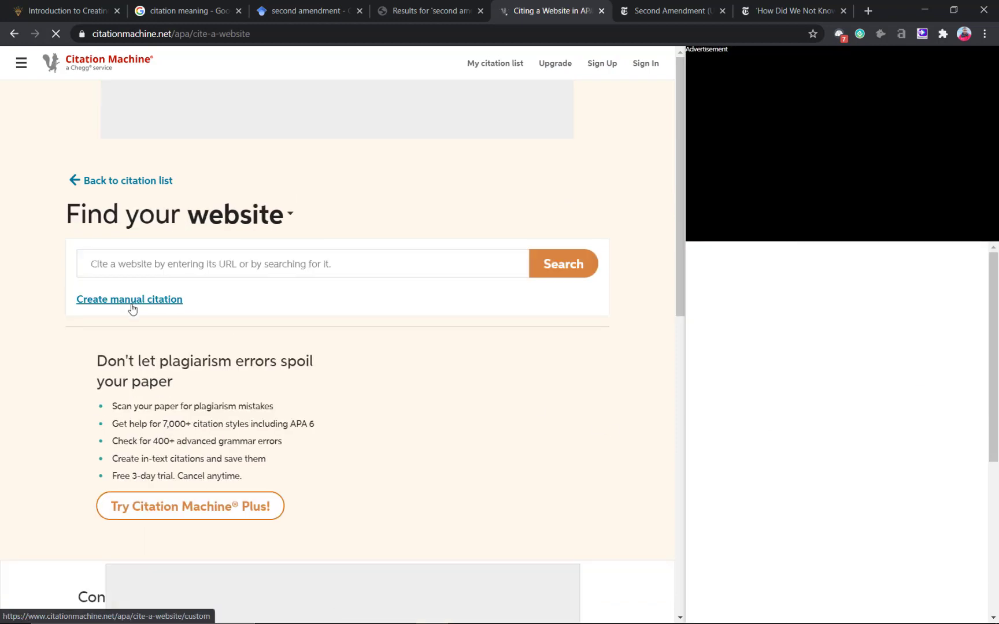
{"action": "left_click", "coordinate": [133, 306]}
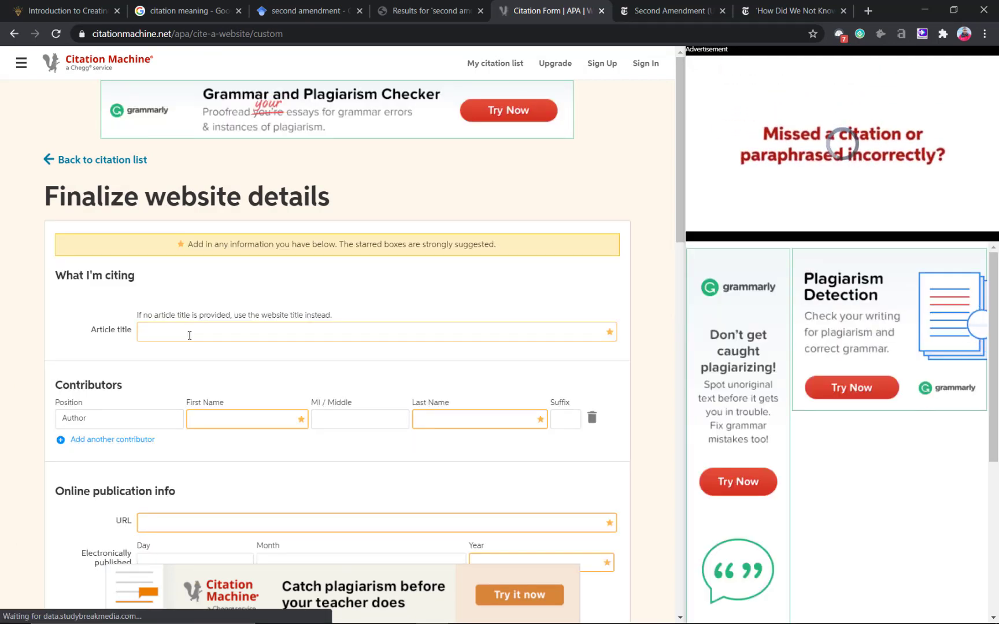
- Enter "eanienieniesniesniesne" as the article title and placeholder first and last names for the author in the website citation form
{"action": "left_click", "coordinate": [189, 335]}
{"action": "type", "text": "eanienieniesniesniesne"}
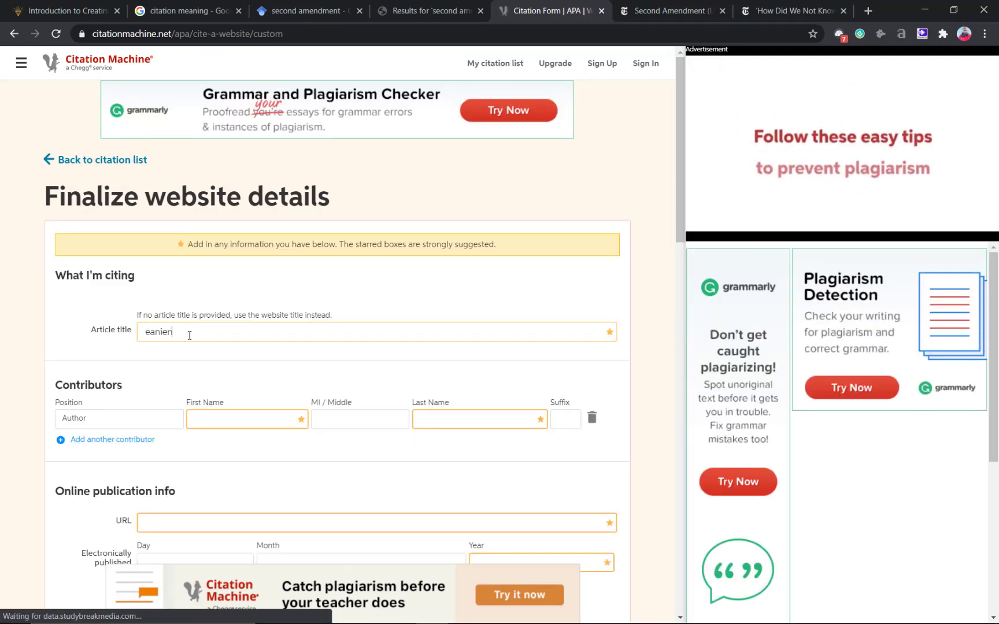
{"action": "left_click", "coordinate": [227, 413]}
{"action": "type", "text": "enseiniseniesnies"}
{"action": "left_click", "coordinate": [417, 418]}
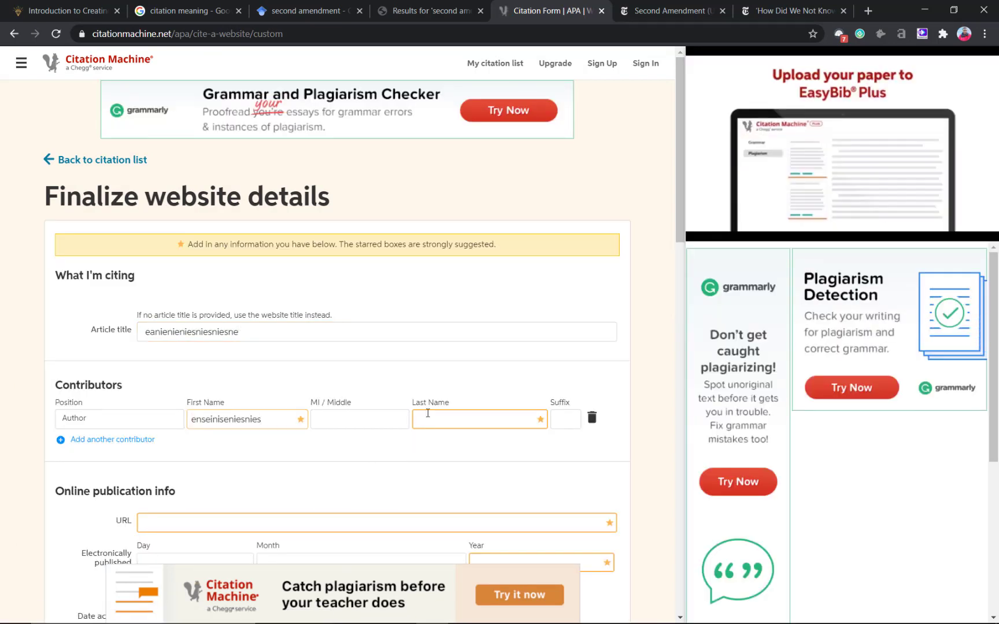
{"action": "type", "text": "inseiniesniesn"}
{"action": "scroll", "coordinate": [312, 466], "scroll_direction": "down", "scroll_amount": 4}
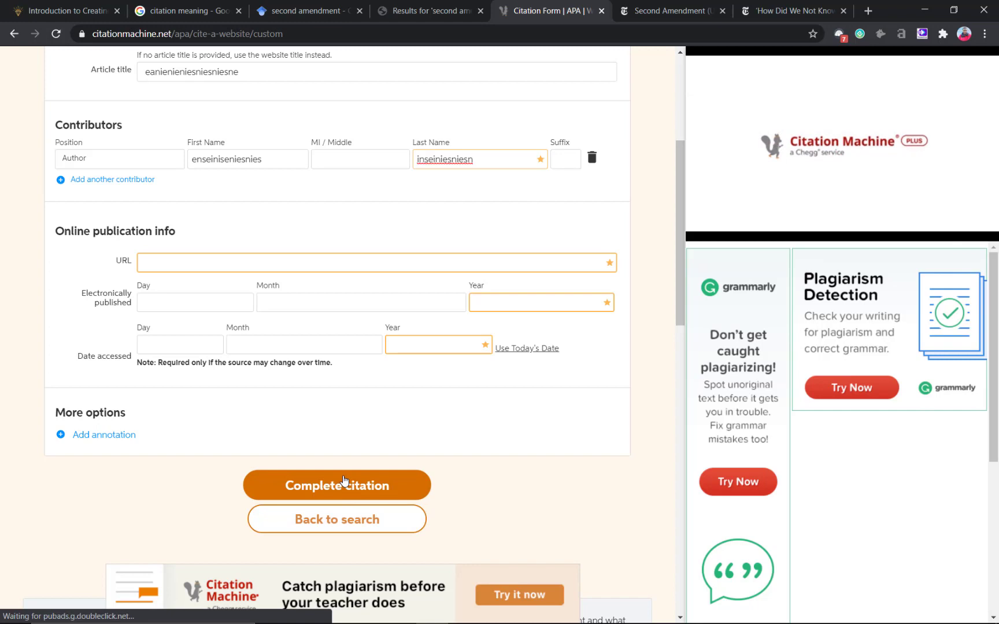
{"action": "scroll", "coordinate": [479, 190], "scroll_direction": "up", "scroll_amount": 5}
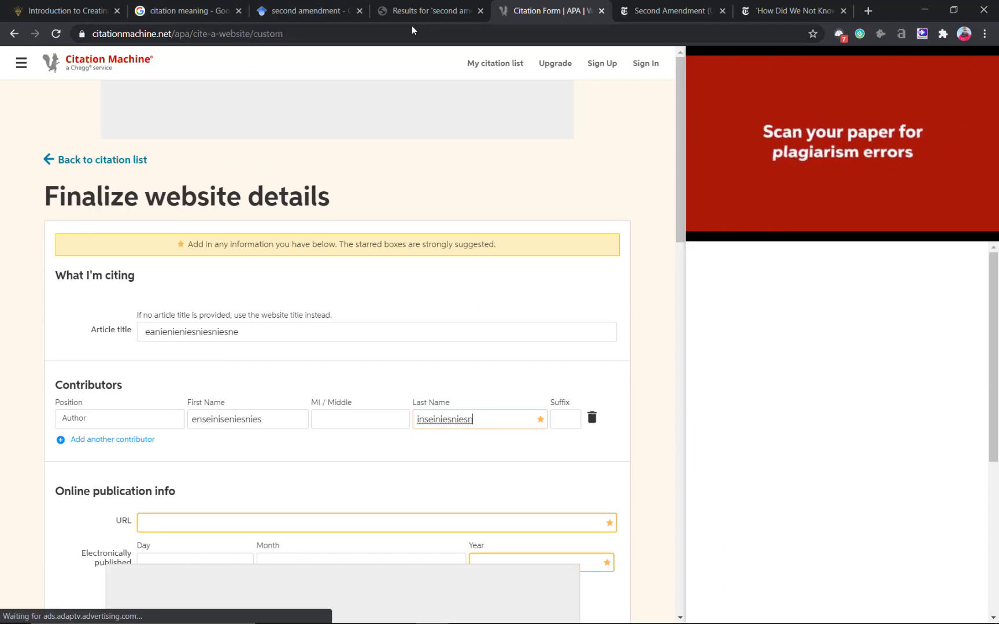
- Revisit the Google Scholar citation formats and the WorldCat results for second amendment, and return to the Works Cited page in Word
{"action": "left_click", "coordinate": [288, 12]}
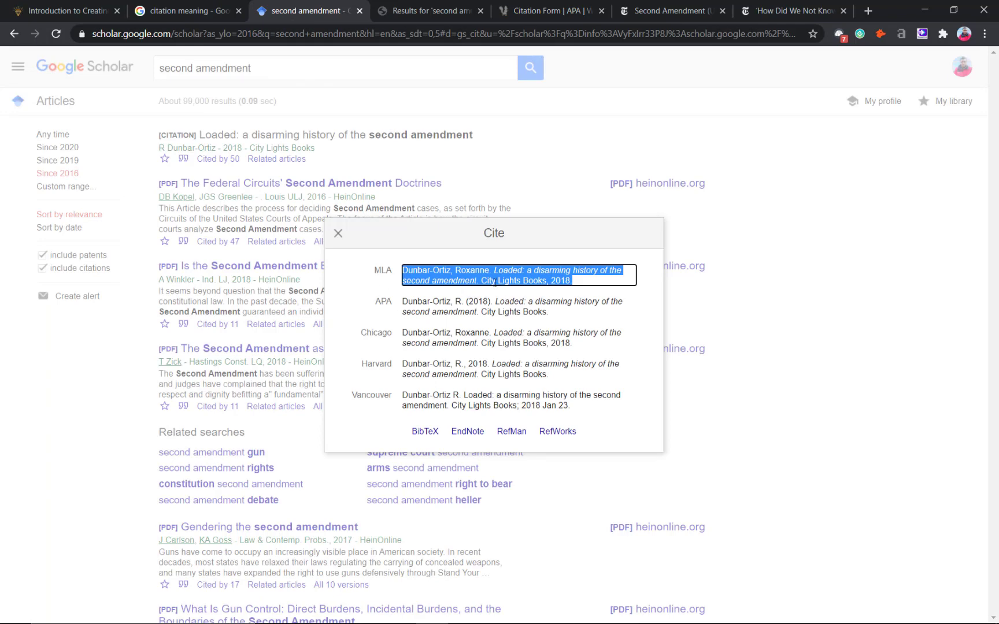
{"action": "left_click", "coordinate": [435, 16]}
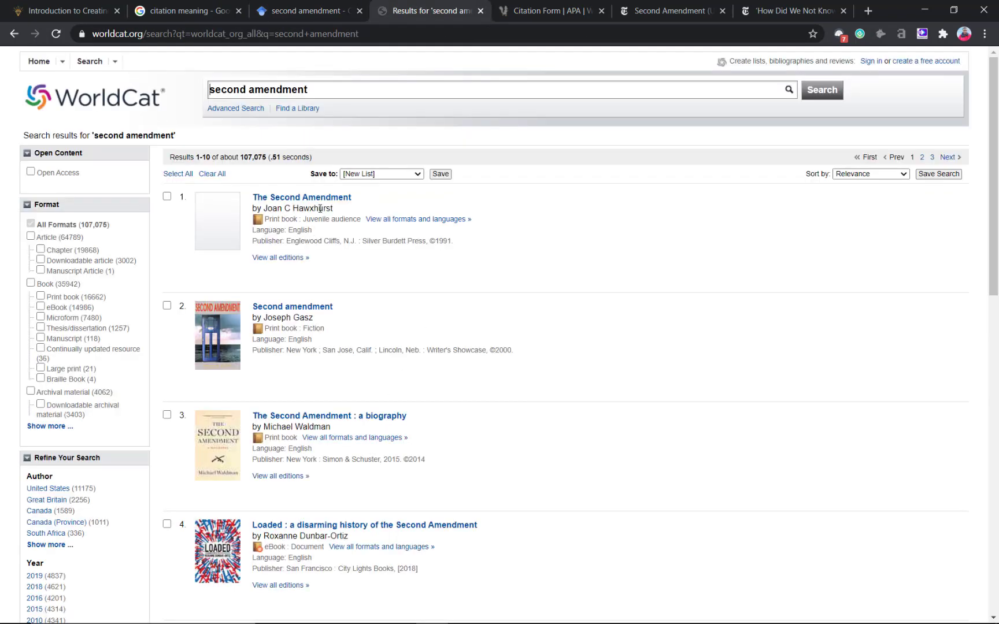
{"action": "mouse_move", "coordinate": [468, 622]}
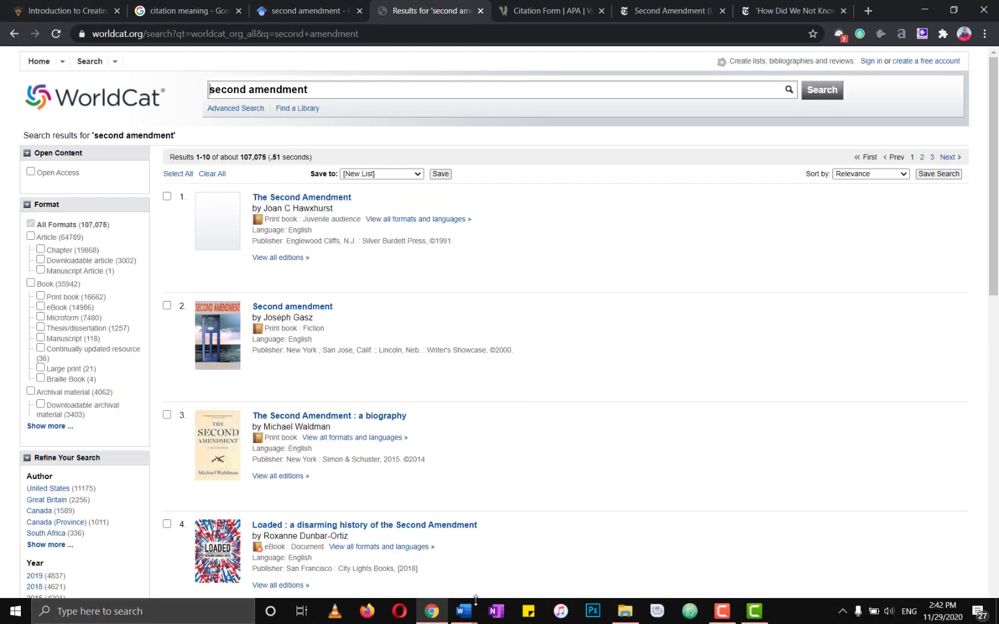
{"action": "left_click", "coordinate": [464, 612]}
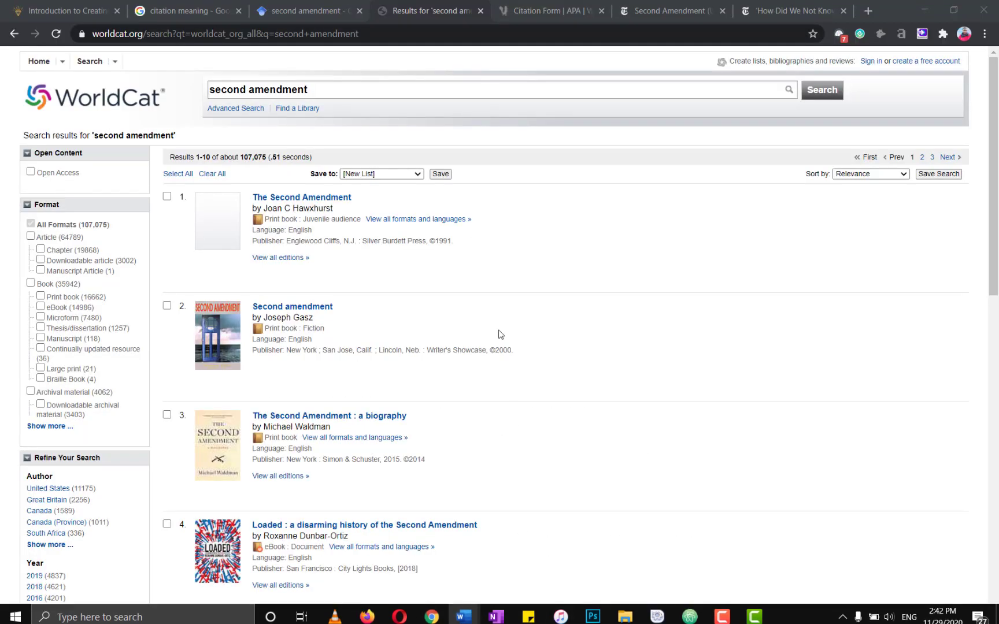
{"action": "key", "text": "alt+Tab"}
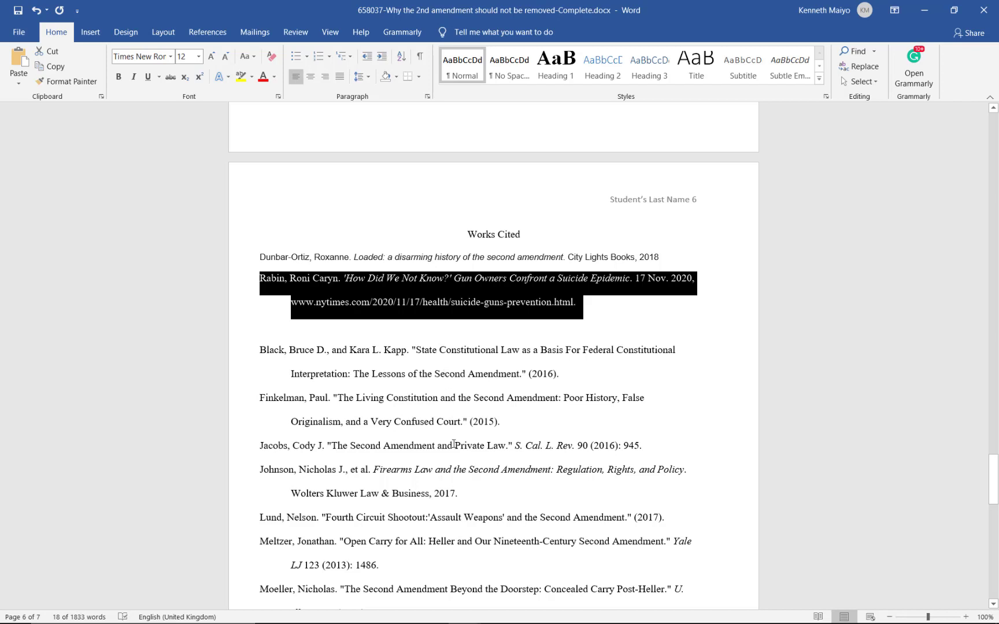
{"action": "left_click", "coordinate": [415, 257]}
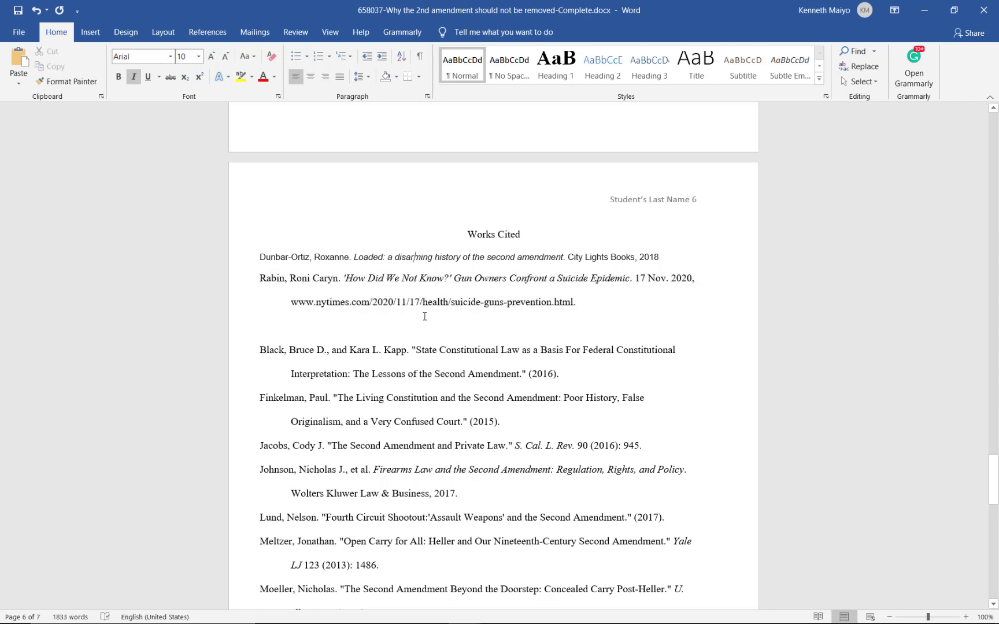
- Examine the in-text citation behind the "489 incidents were by mistake" statistic on page 4 and compare it with the Works Cited list
{"action": "scroll", "coordinate": [423, 326], "scroll_direction": "up", "scroll_amount": 15}
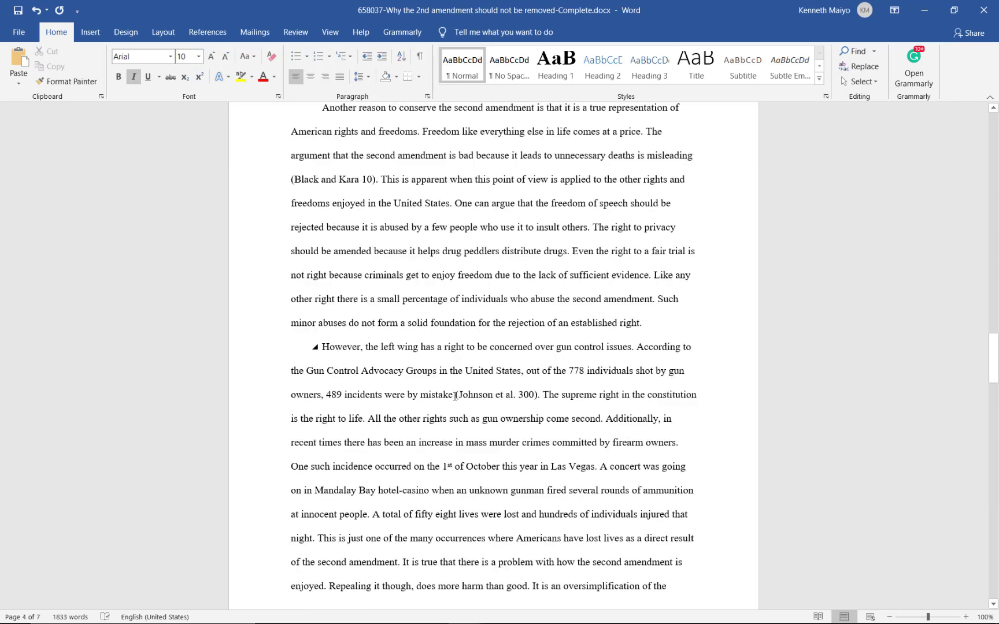
{"action": "left_click_drag", "start_coordinate": [456, 394], "coordinate": [542, 394]}
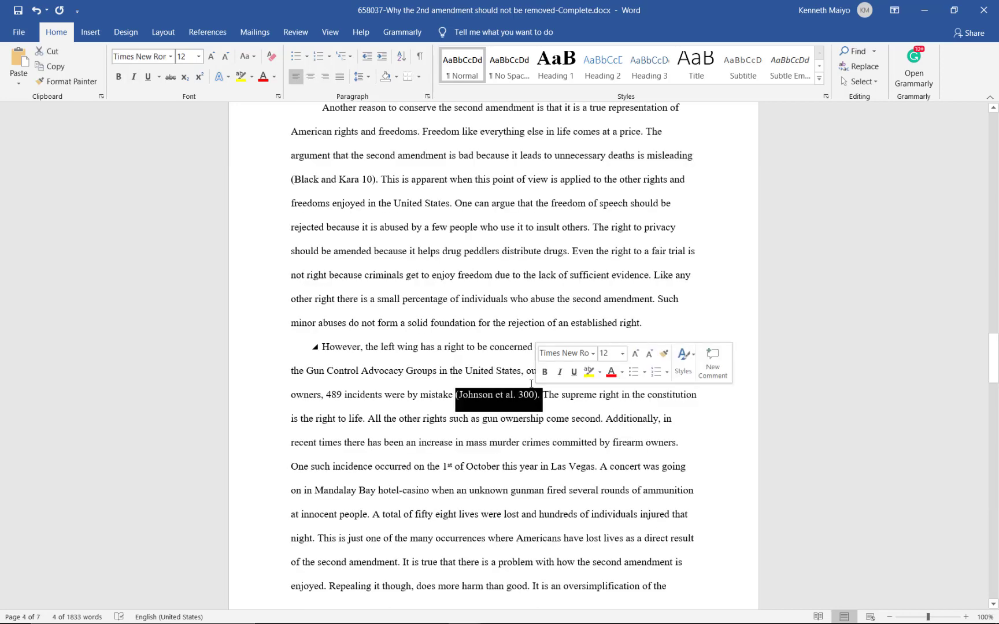
{"action": "scroll", "coordinate": [530, 392], "scroll_direction": "down", "scroll_amount": 5}
{"action": "scroll", "coordinate": [530, 389], "scroll_direction": "down", "scroll_amount": 15}
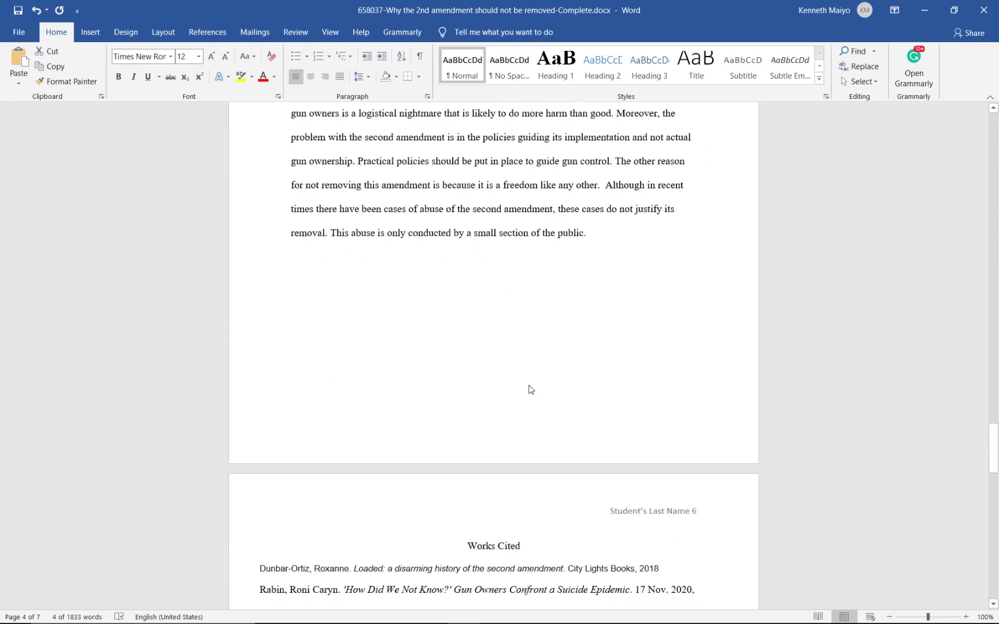
{"action": "scroll", "coordinate": [485, 390], "scroll_direction": "up", "scroll_amount": 15}
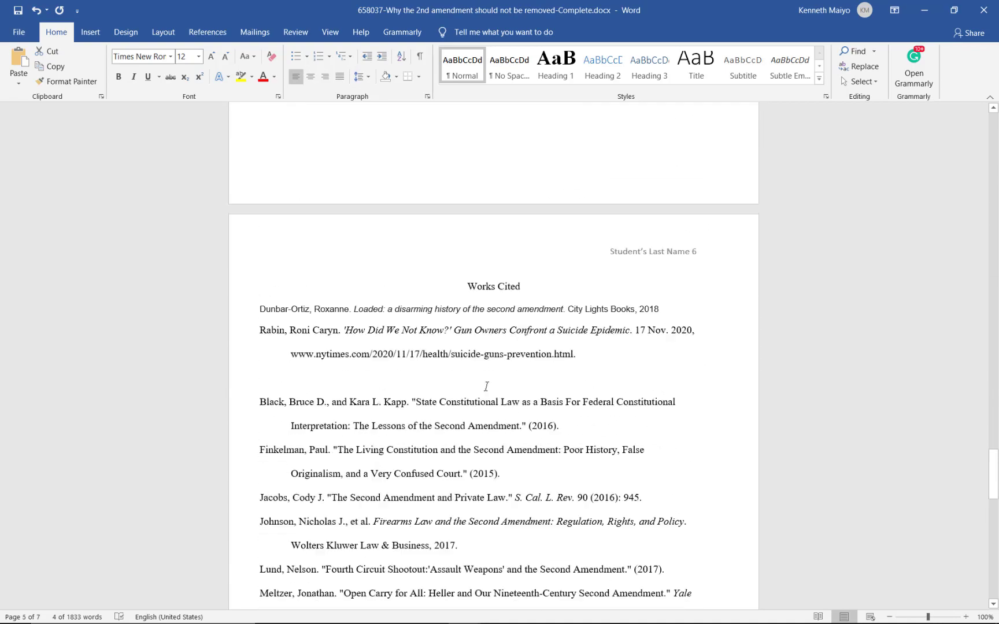
{"action": "scroll", "coordinate": [486, 375], "scroll_direction": "up", "scroll_amount": 10}
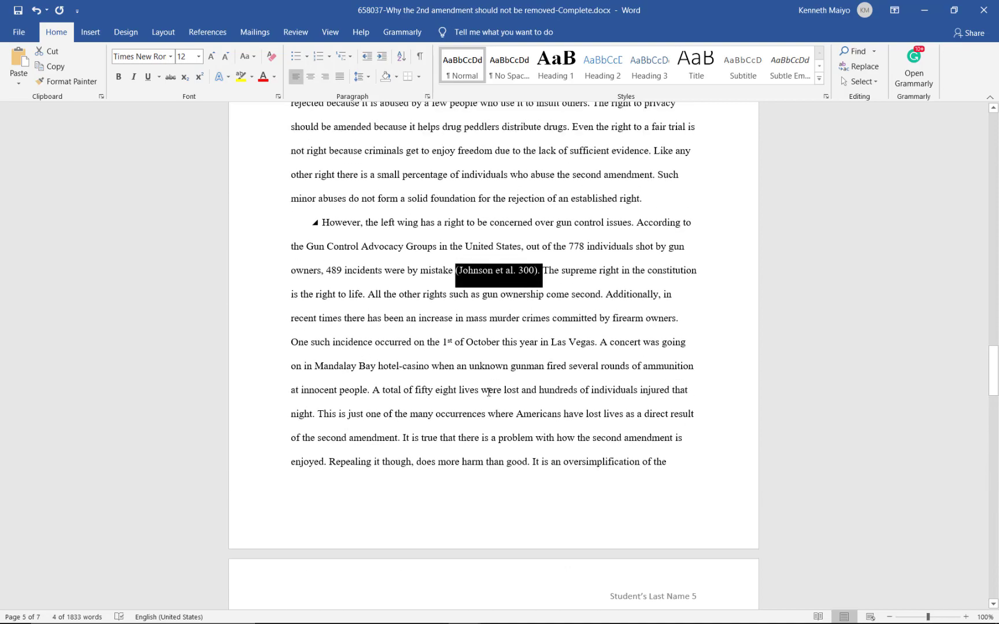
{"action": "left_click", "coordinate": [474, 334]}
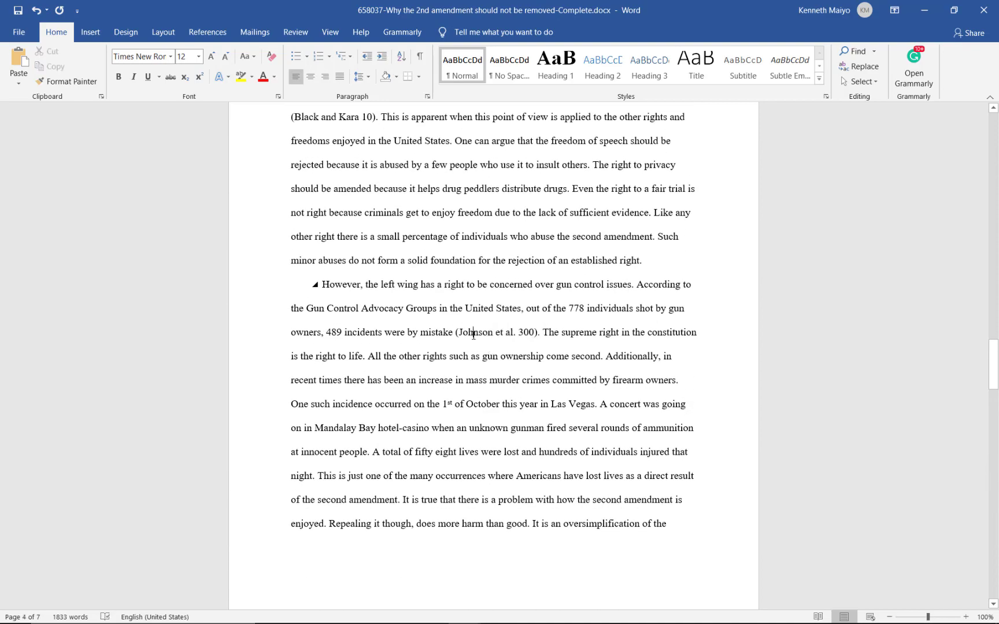
- Look through the paper's body text and highlight the "778 individuals" statistic in the paragraph on gun control issues
{"action": "scroll", "coordinate": [503, 301], "scroll_direction": "up", "scroll_amount": 15}
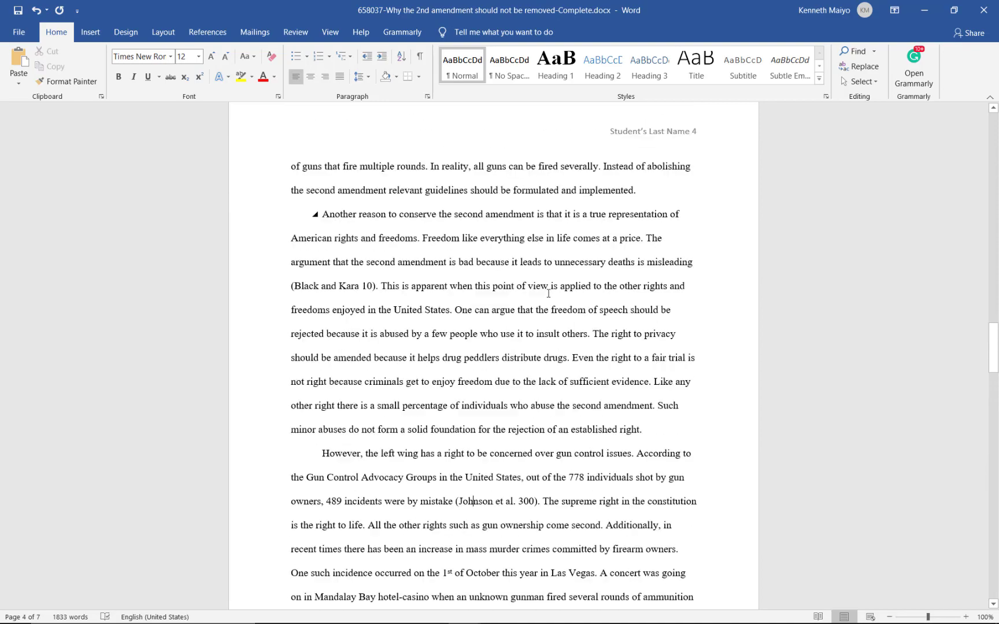
{"action": "scroll", "coordinate": [536, 260], "scroll_direction": "up", "scroll_amount": 20}
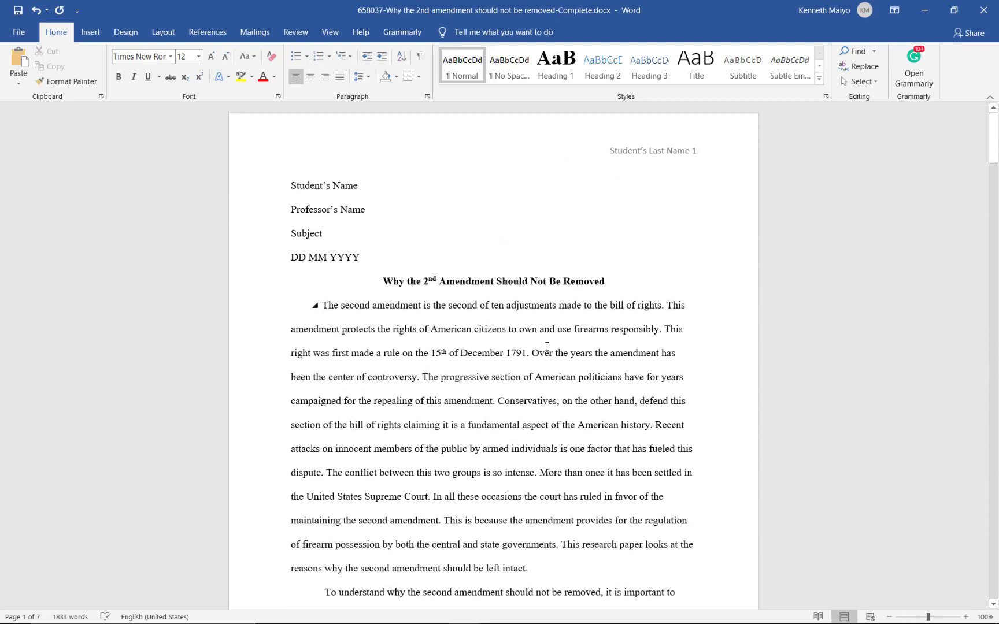
{"action": "scroll", "coordinate": [547, 346], "scroll_direction": "down", "scroll_amount": 5}
{"action": "left_click_drag", "start_coordinate": [994, 168], "coordinate": [995, 431]}
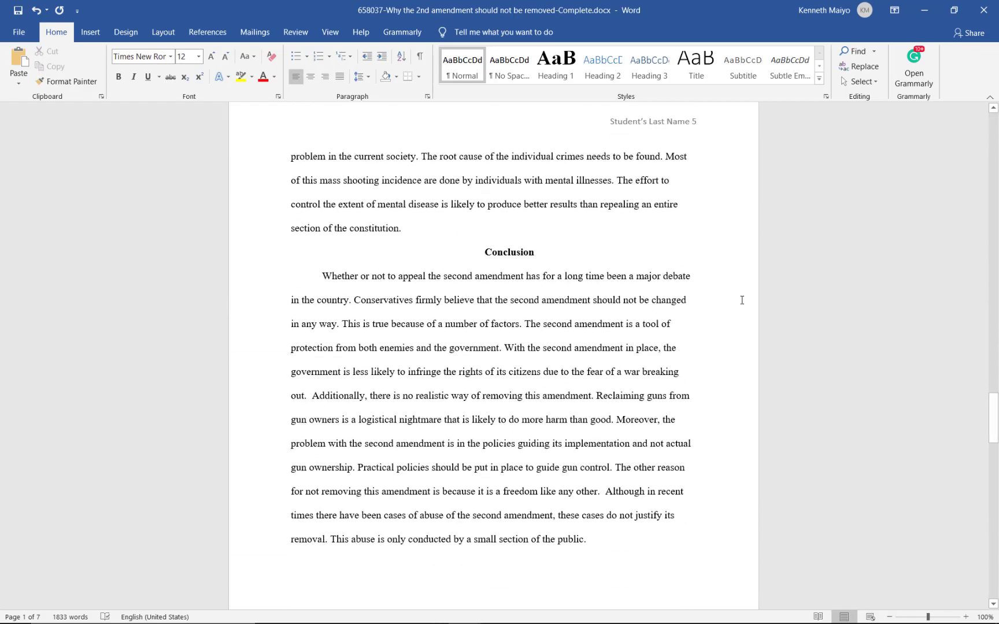
{"action": "scroll", "coordinate": [504, 359], "scroll_direction": "up", "scroll_amount": 3}
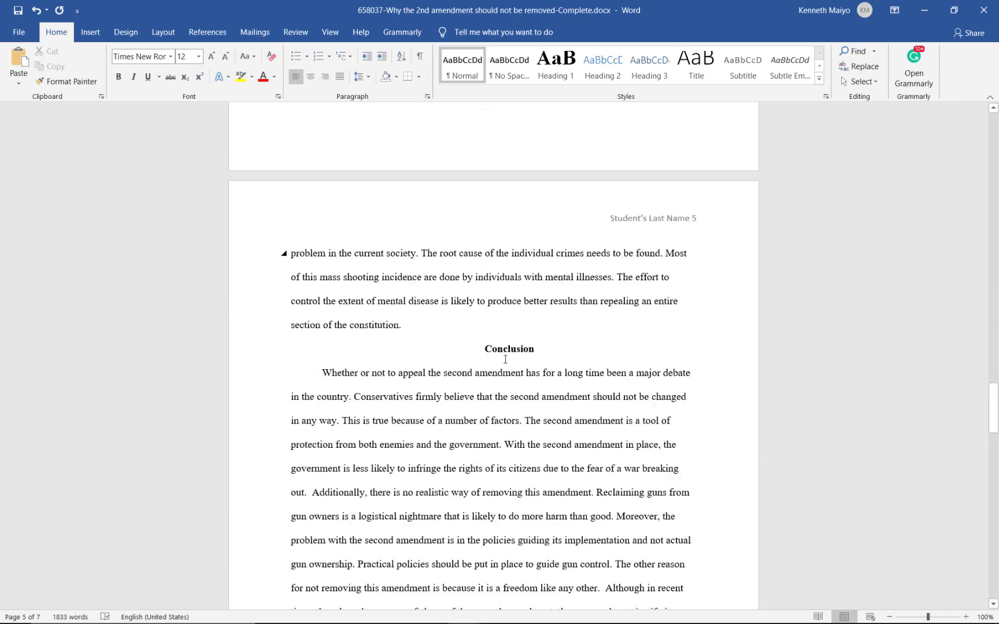
{"action": "scroll", "coordinate": [505, 359], "scroll_direction": "up", "scroll_amount": 12}
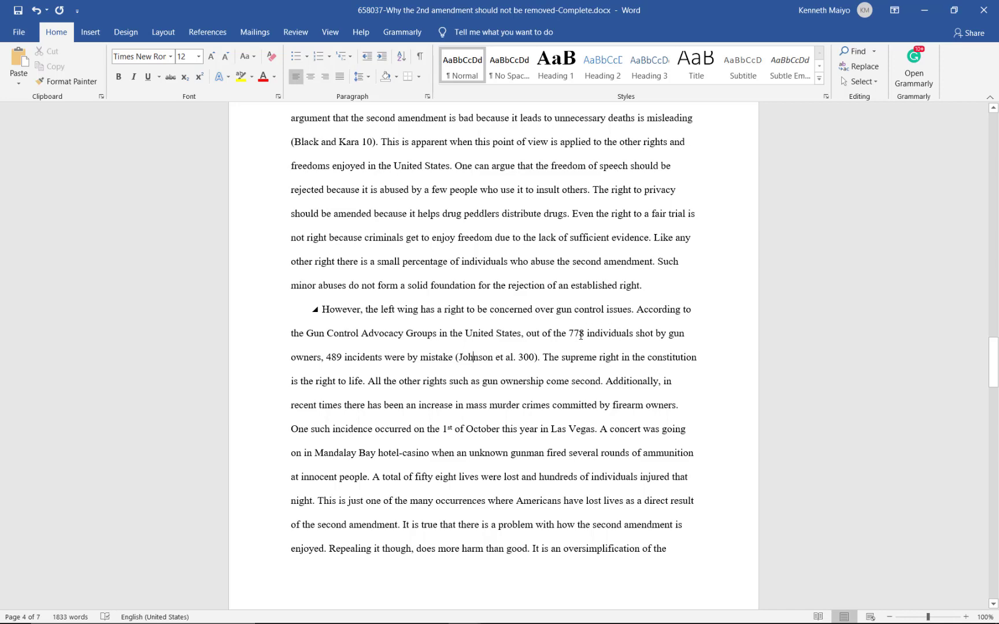
{"action": "left_click_drag", "start_coordinate": [568, 334], "coordinate": [601, 335]}
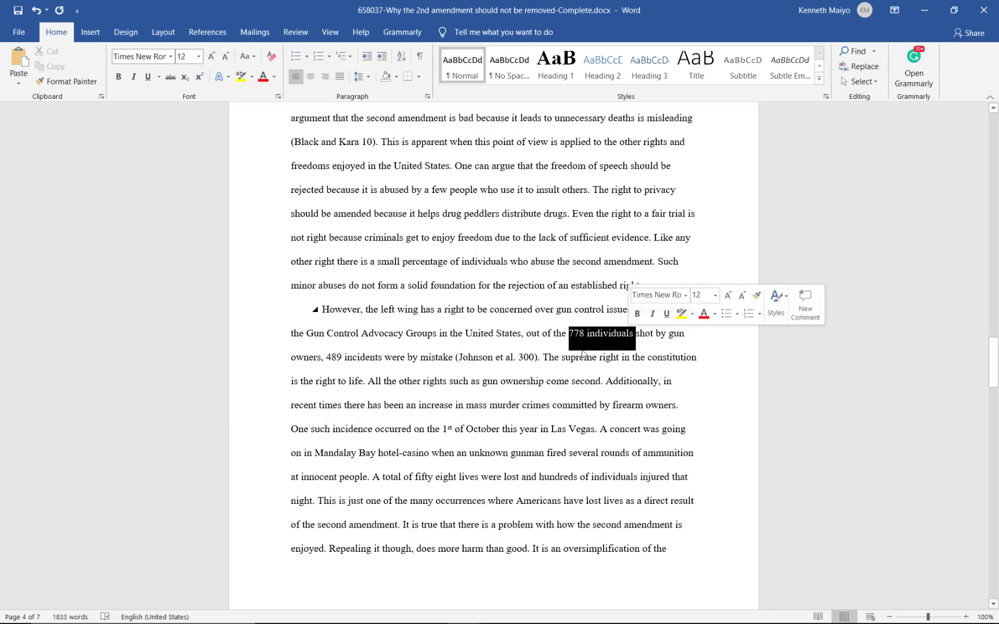
{"action": "scroll", "coordinate": [521, 355], "scroll_direction": "down", "scroll_amount": 2}
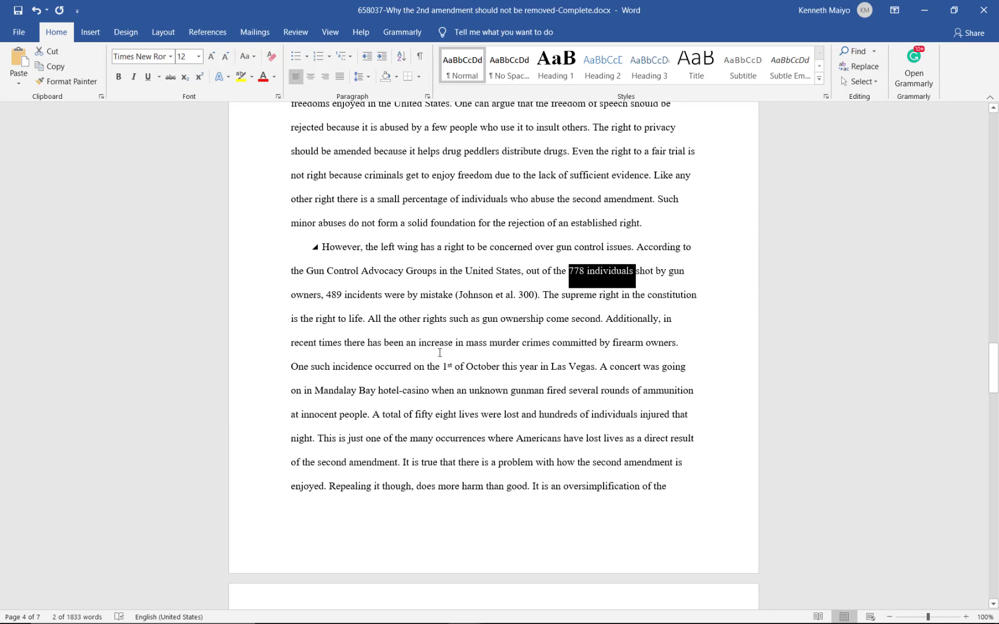
{"action": "left_click", "coordinate": [407, 469]}
- Examine the page 5 sentences on mental illnesses and the Conclusion for statements that call for an in-text citation
{"action": "scroll", "coordinate": [519, 491], "scroll_direction": "down", "scroll_amount": 5}
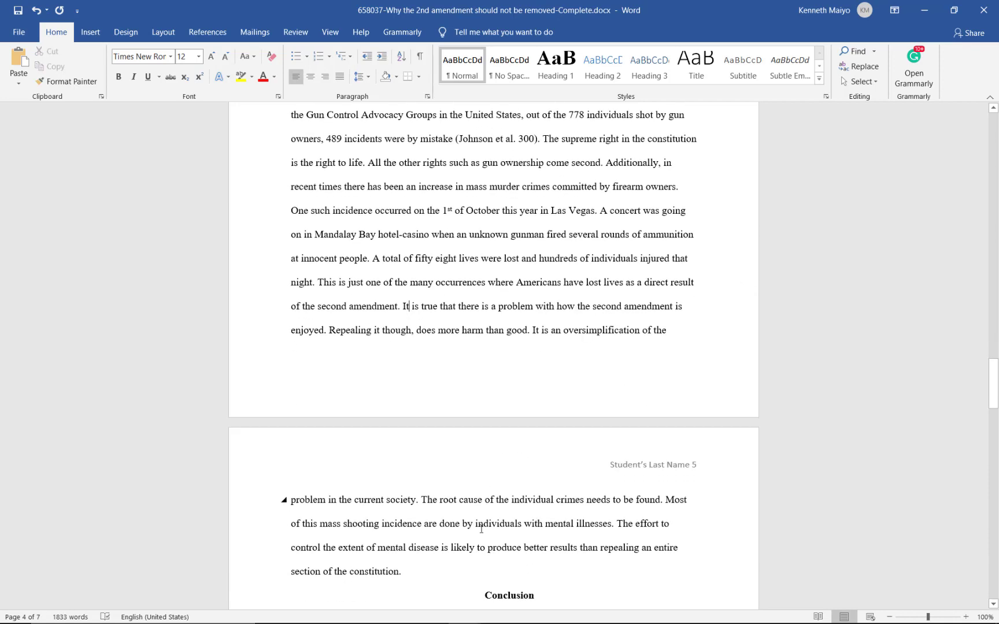
{"action": "left_click_drag", "start_coordinate": [631, 525], "coordinate": [676, 571]}
{"action": "left_click", "coordinate": [603, 523]}
{"action": "scroll", "coordinate": [557, 506], "scroll_direction": "down", "scroll_amount": 5}
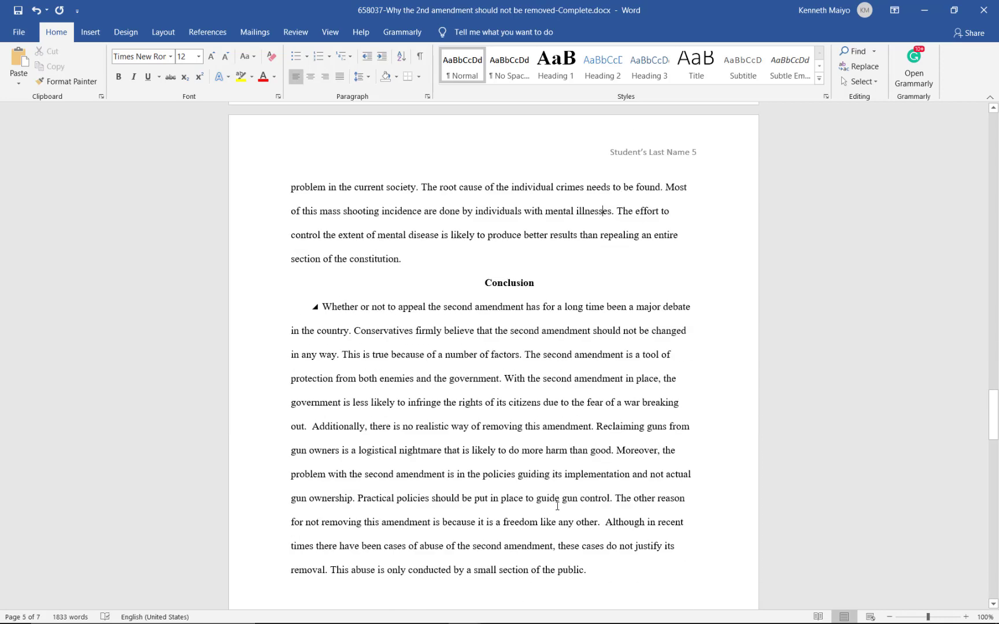
- Copy the author's last name from the first Works Cited entry
{"action": "scroll", "coordinate": [557, 506], "scroll_direction": "down", "scroll_amount": 9}
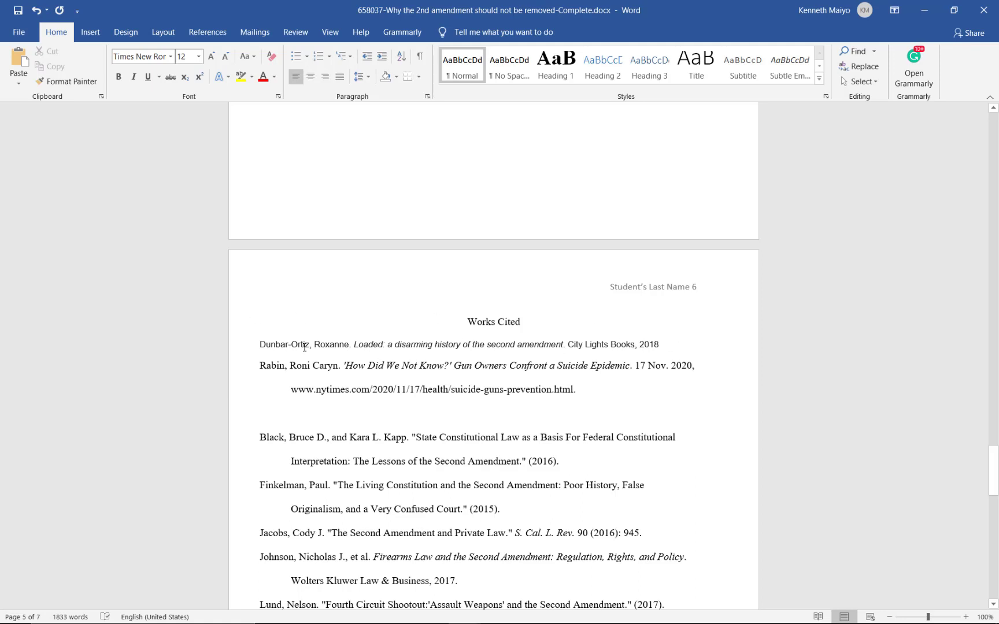
{"action": "left_click_drag", "start_coordinate": [311, 345], "coordinate": [276, 349]}
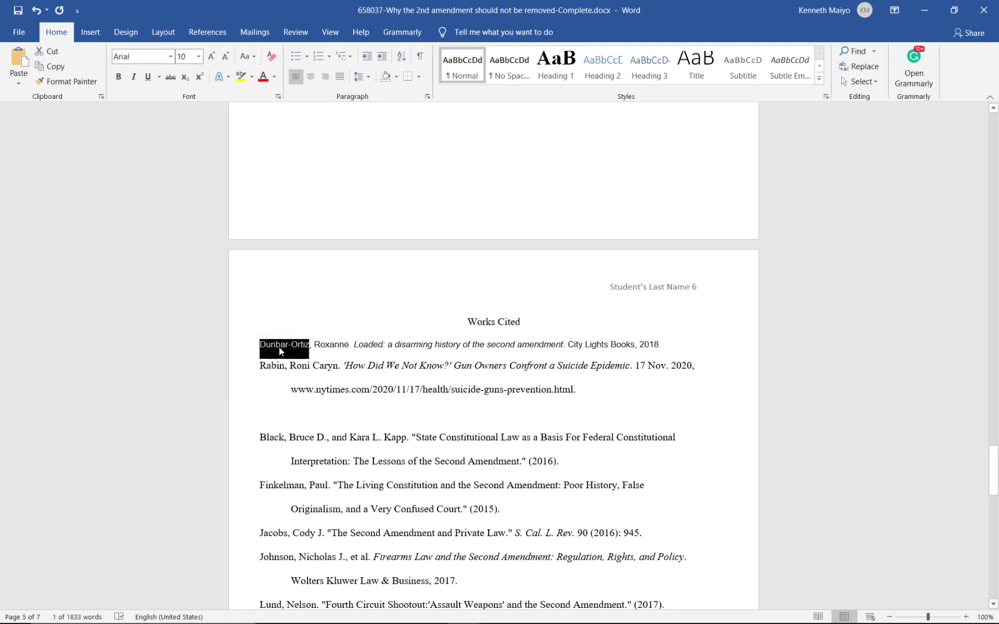
{"action": "right_click", "coordinate": [279, 346]}
{"action": "left_click", "coordinate": [310, 373]}
- Insert a parenthetical citation after "insult others" on page 4, with the copied author's last name and page number 14
{"action": "scroll", "coordinate": [387, 330], "scroll_direction": "up", "scroll_amount": 10}
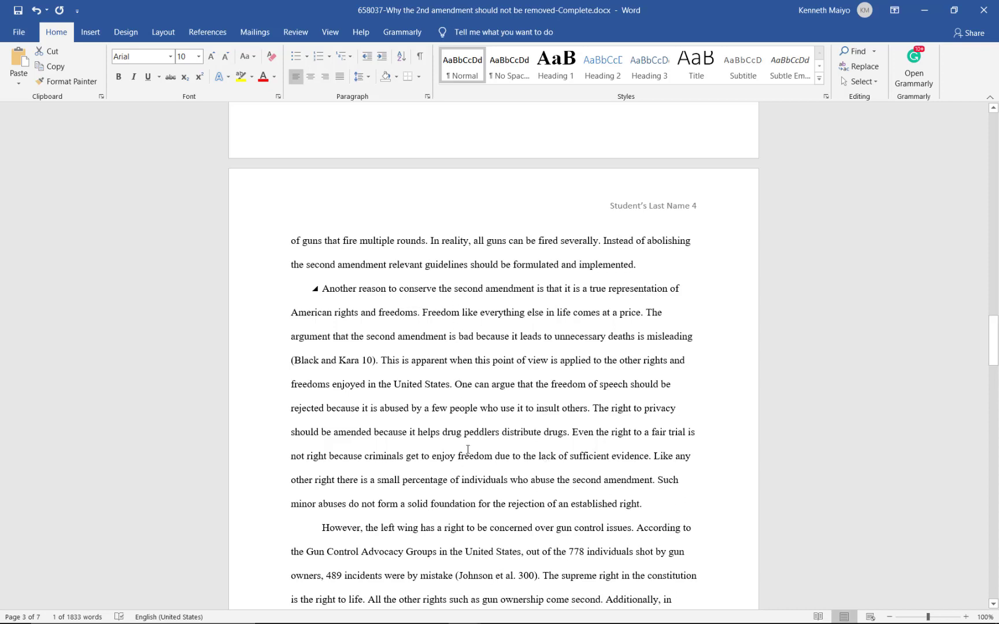
{"action": "left_click", "coordinate": [590, 402]}
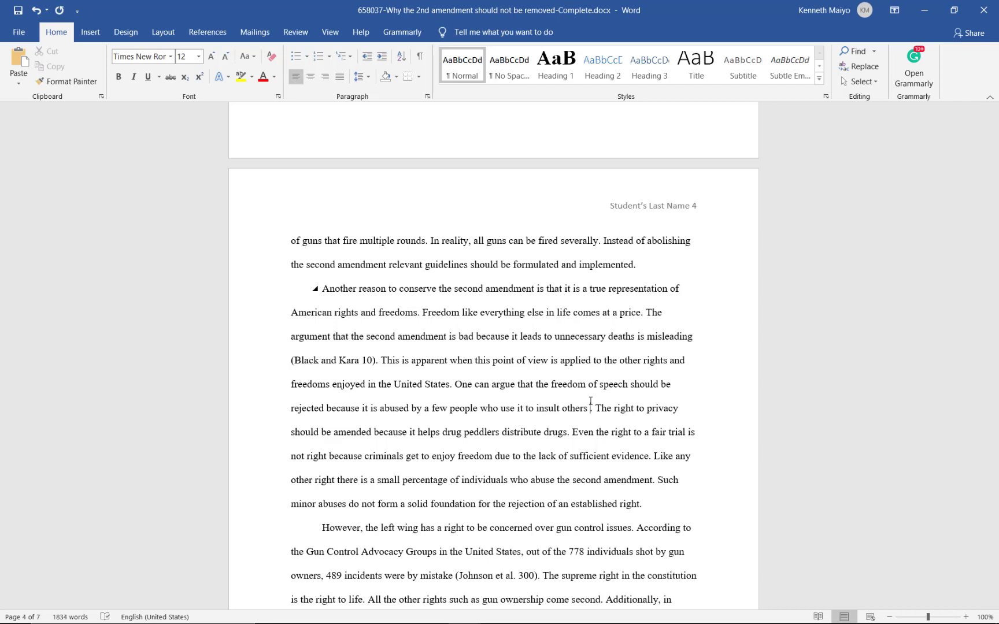
{"action": "type", "text": "()"}
{"action": "key", "text": "ctrl+v"}
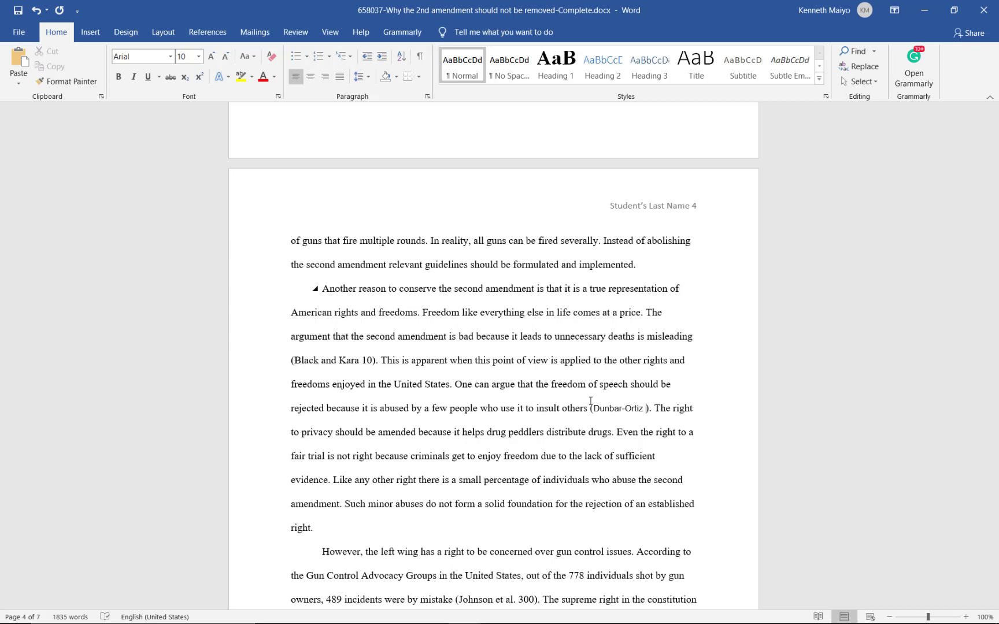
{"action": "type", "text": "14"}
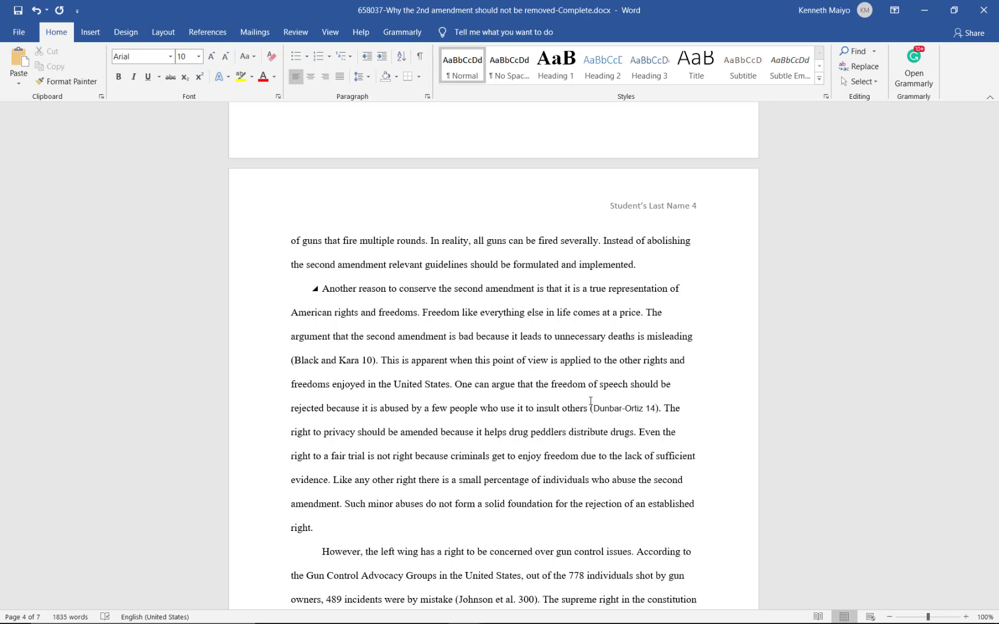
- Shorten the author's last name in the new in-text citation to the part before the hyphen
{"action": "left_click", "coordinate": [643, 407]}
{"action": "key", "text": "BackSpace"}
{"action": "key", "text": "BackSpace"}
{"action": "key", "text": "BackSpace"}
{"action": "key", "text": "BackSpace"}
{"action": "key", "text": "BackSpace"}
{"action": "key", "text": "BackSpace"}
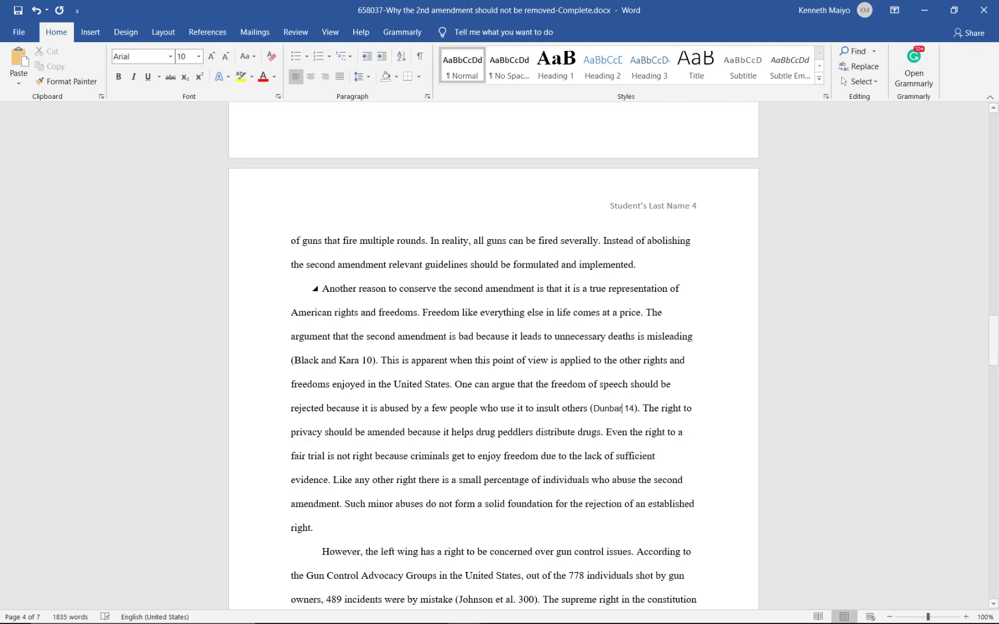
- Select the Works Cited entries from the City Lights Books entry at the start through the Yale LJ entry
{"action": "scroll", "coordinate": [425, 442], "scroll_direction": "down", "scroll_amount": 10}
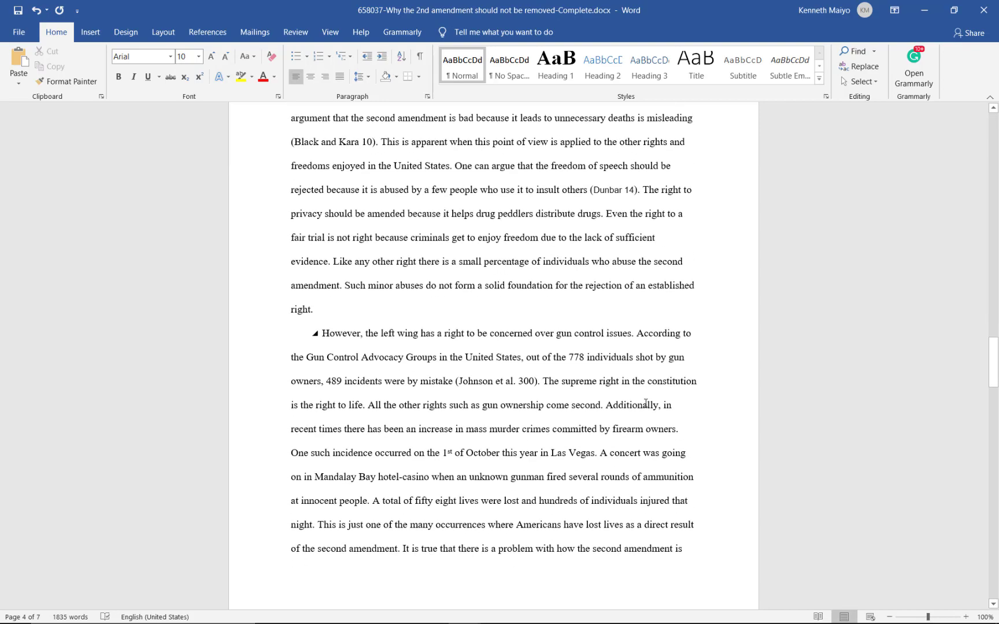
{"action": "scroll", "coordinate": [426, 442], "scroll_direction": "down", "scroll_amount": 10}
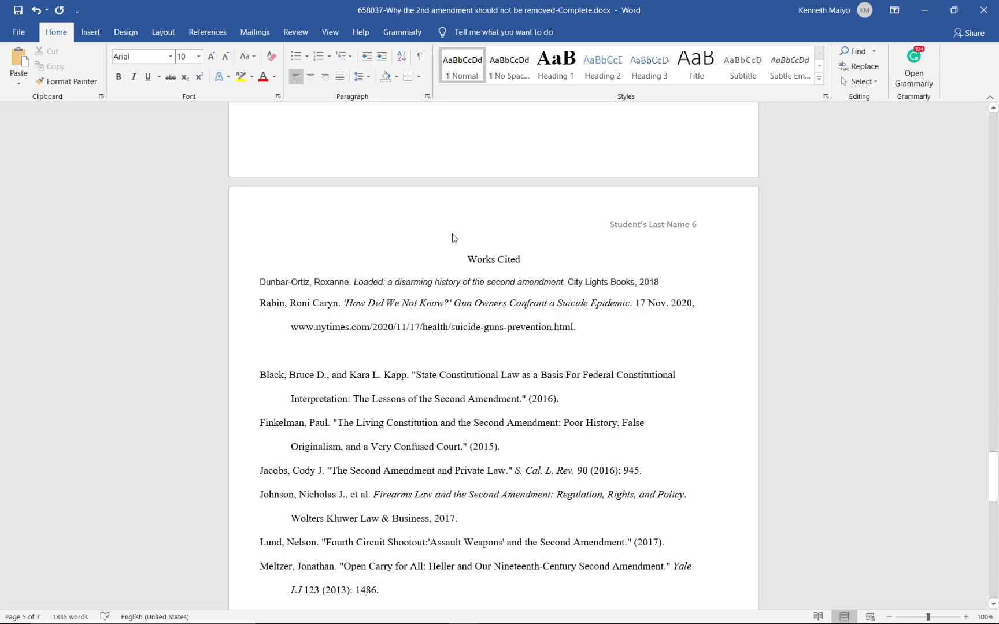
{"action": "left_click_drag", "start_coordinate": [274, 281], "coordinate": [680, 589]}
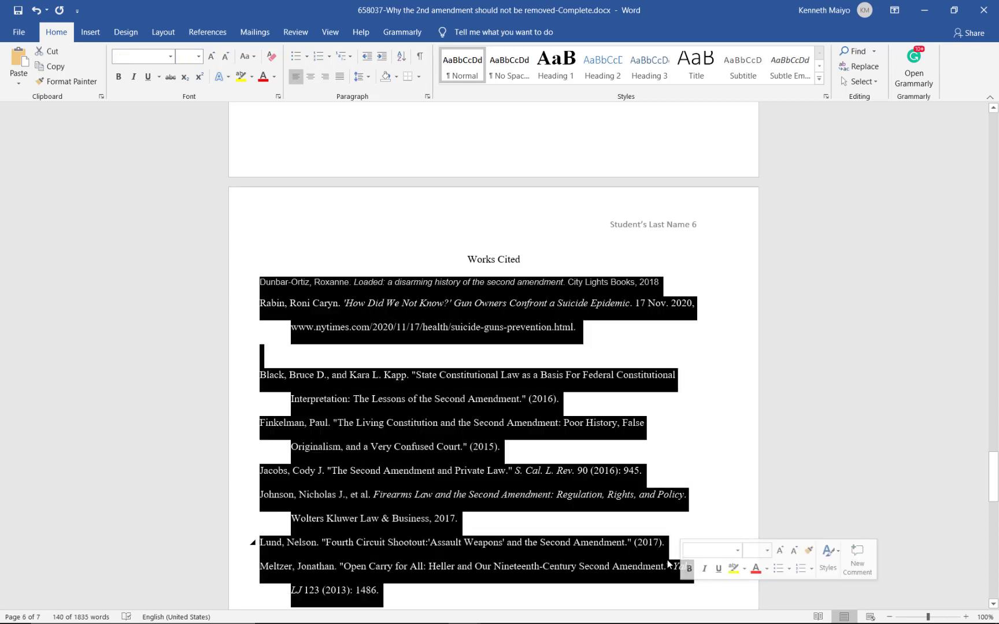